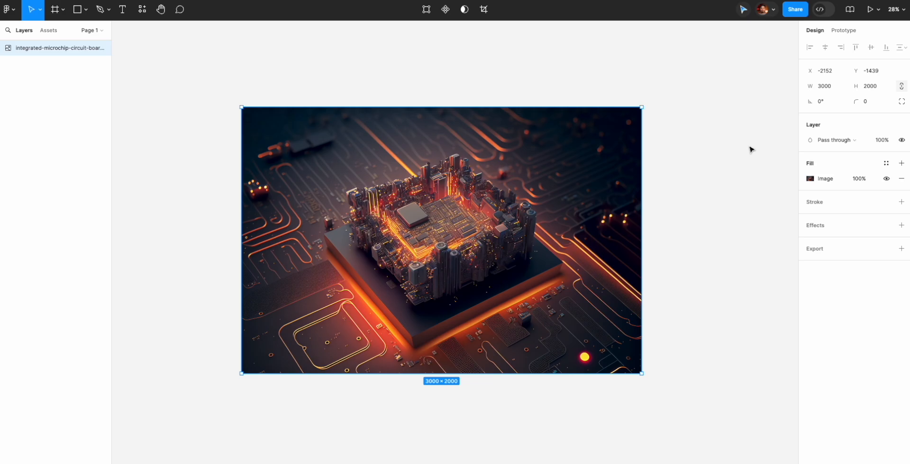
- Go to the Team project and open its Untitled design file containing the microchip circuit board image
left_click(598, 95)
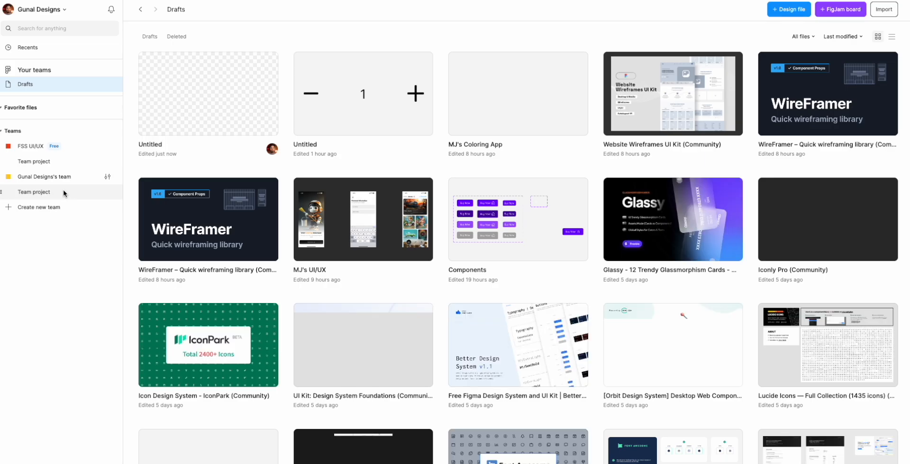
left_click(55, 192)
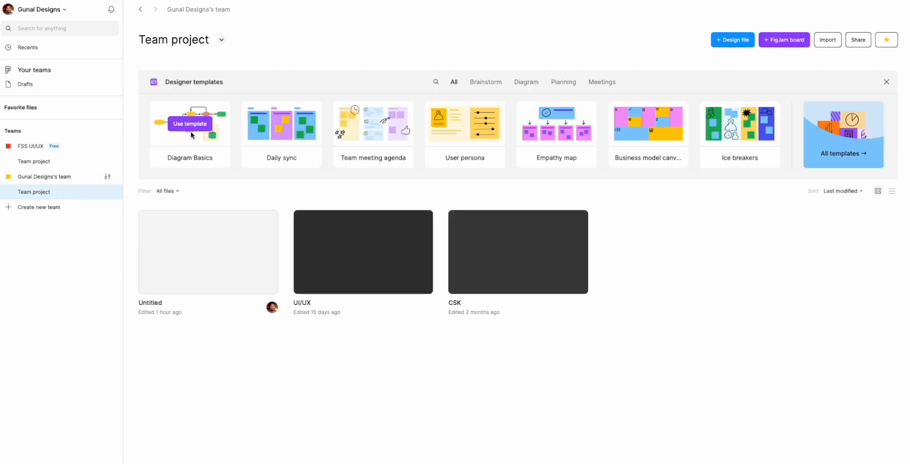
left_click(165, 286)
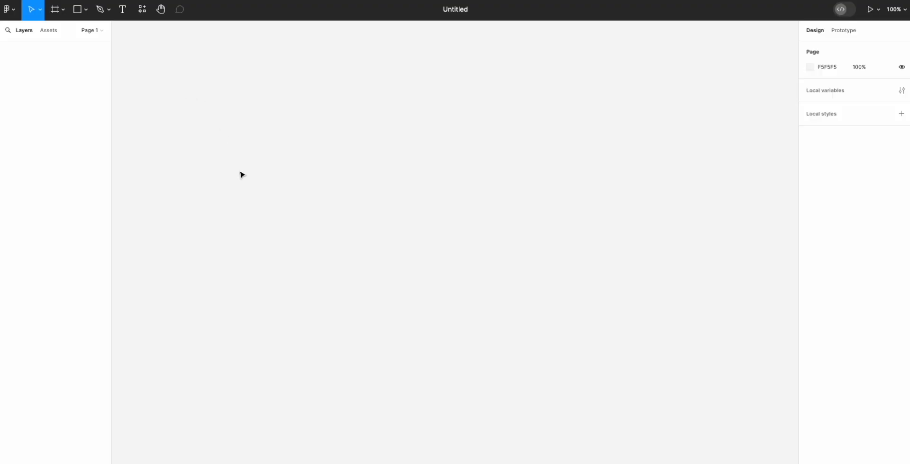
left_click(460, 10)
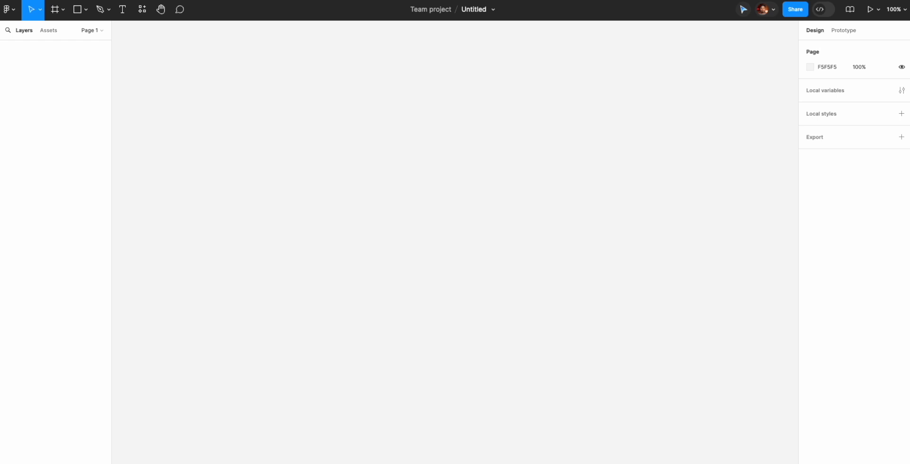
left_click(53, 1)
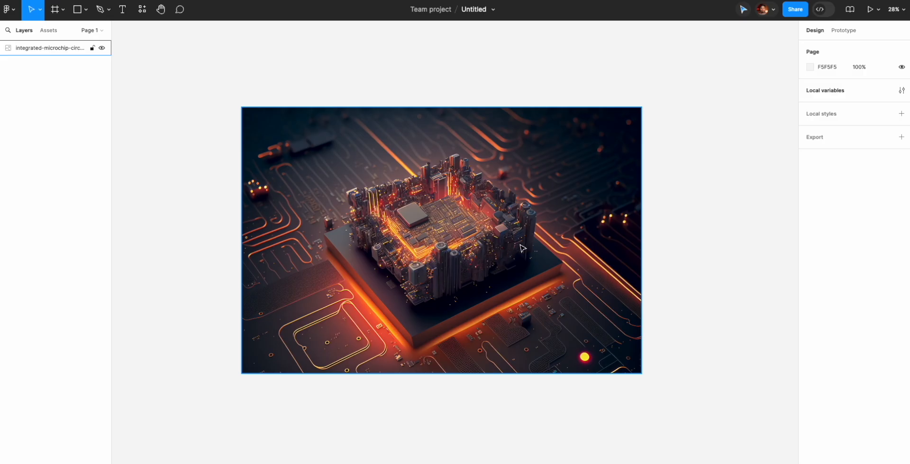
- Add an iPhone 14 & 15 Pro frame on the empty canvas beside the circuit board image
scroll(521, 247, "right", 1)
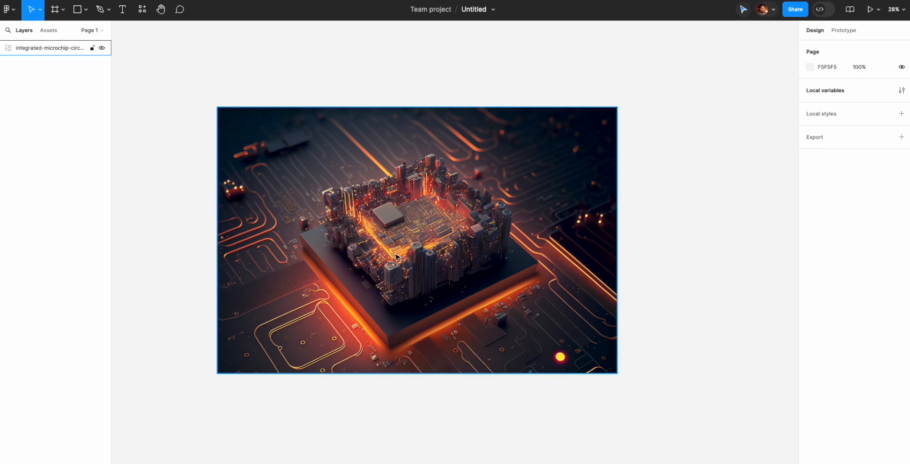
scroll(597, 347, "right", 4)
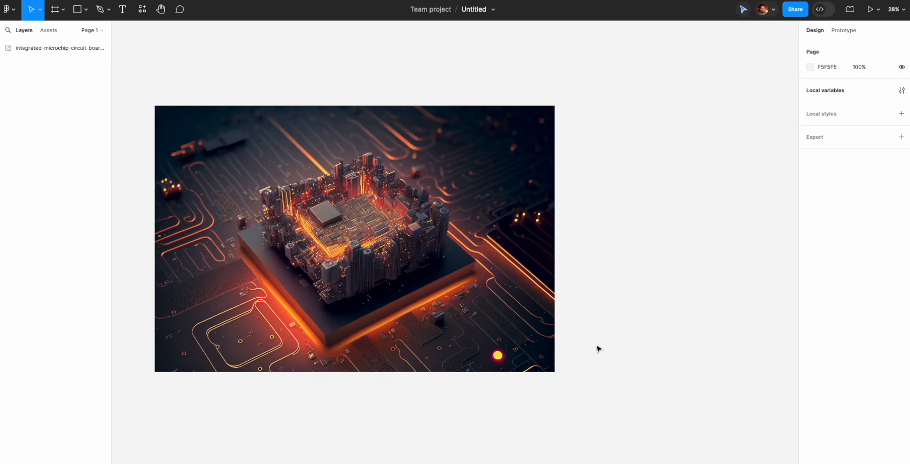
scroll(597, 347, "right", 6)
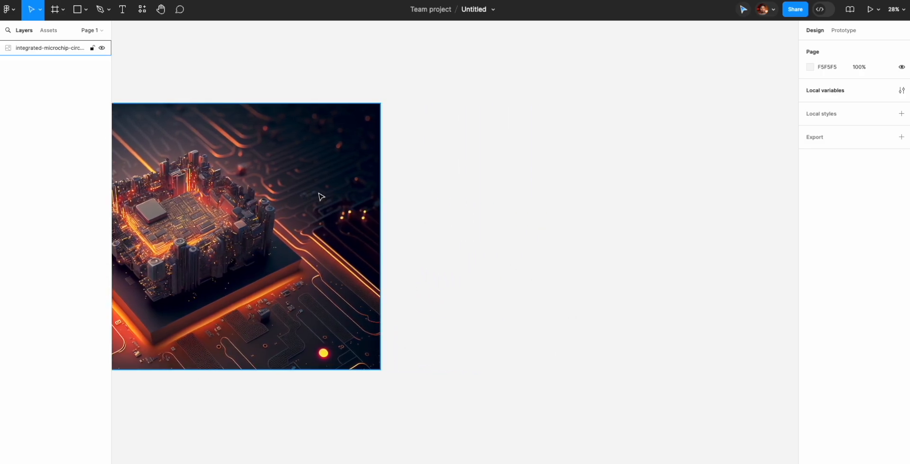
scroll(322, 197, "right", 5)
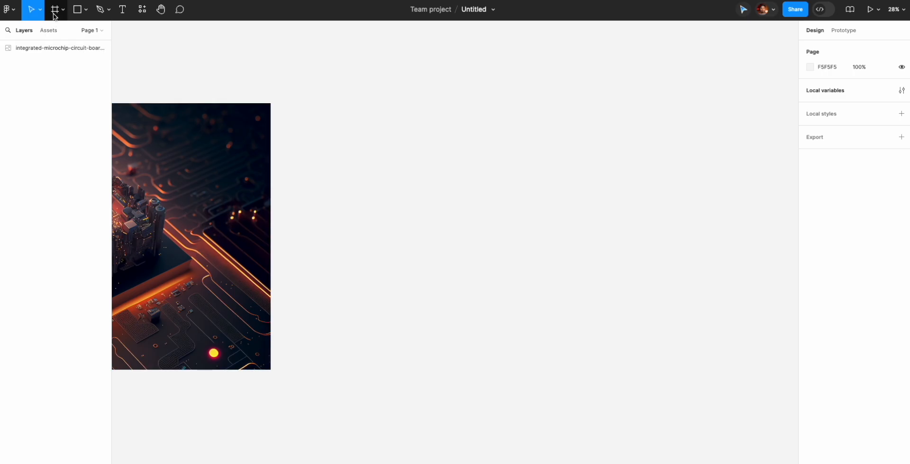
key("f")
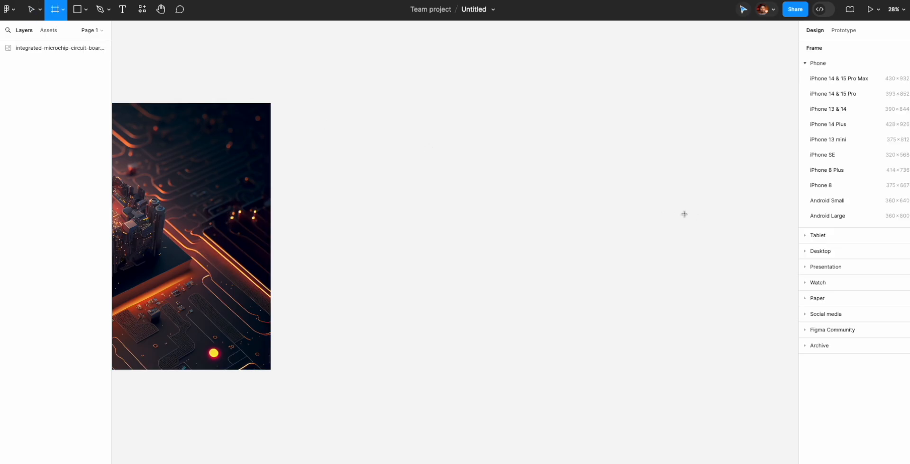
left_click(853, 99)
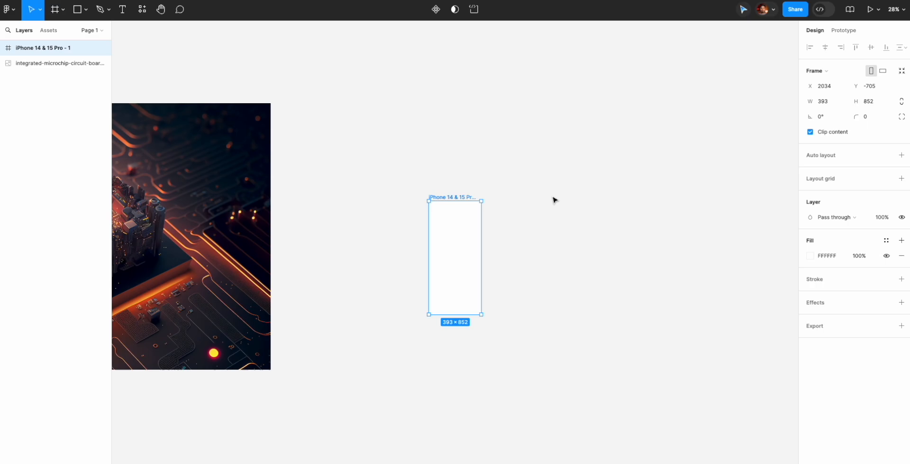
left_click(568, 171)
- Set the page background color to dark gray 4F4F4F
key("super+plus")
key("super+plus")
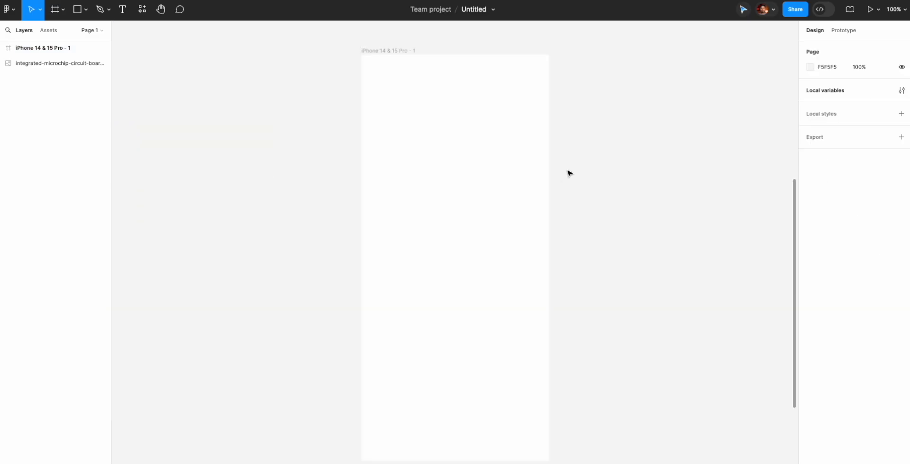
left_click(810, 67)
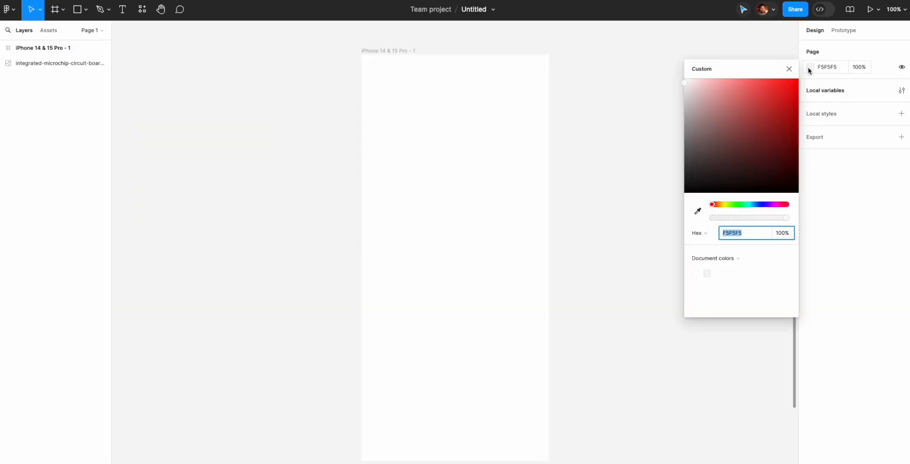
left_click_drag(711, 137, 609, 162)
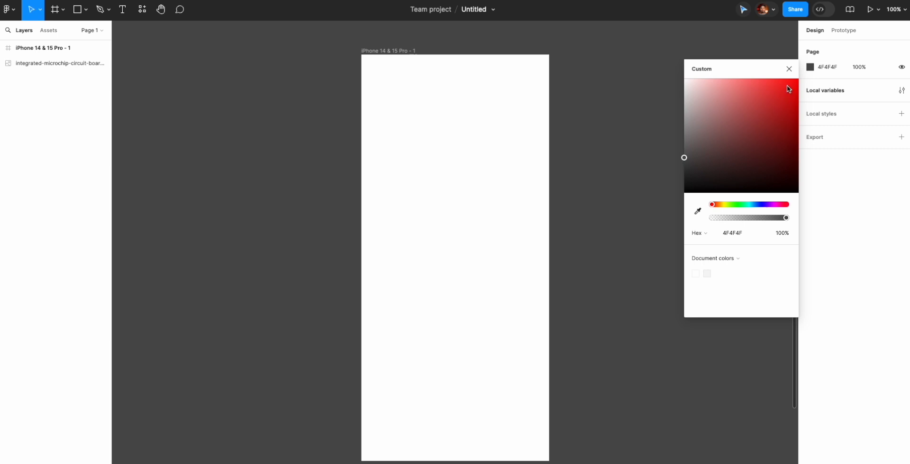
left_click(789, 69)
- Rename the iPhone frame to Counter
double_click(401, 50)
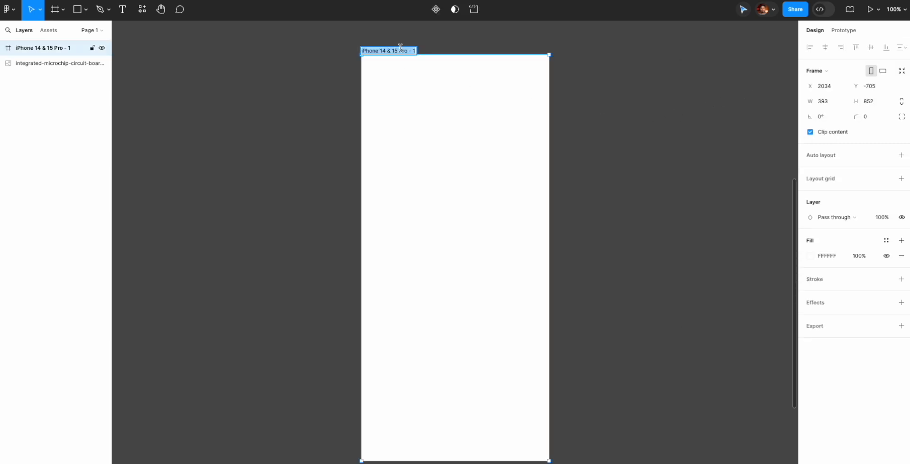
type("Counter")
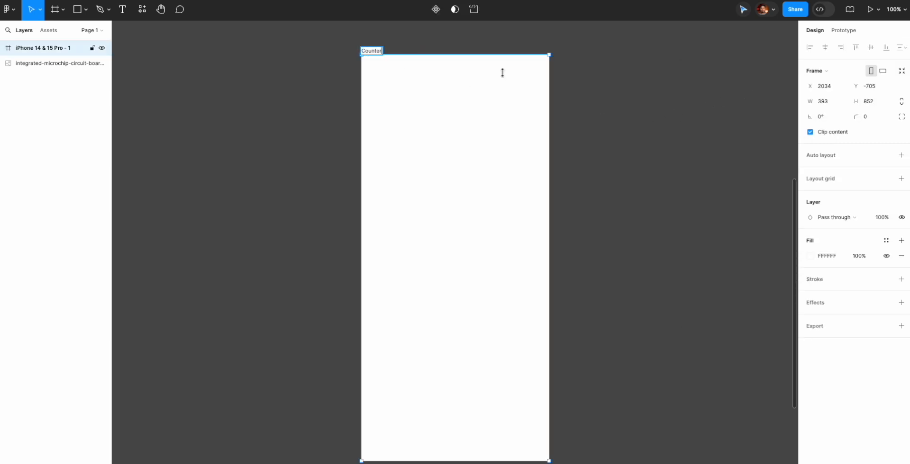
left_click(593, 136)
- Copy the large circuit board image and paste the copy into the Counter frame
key("minus")
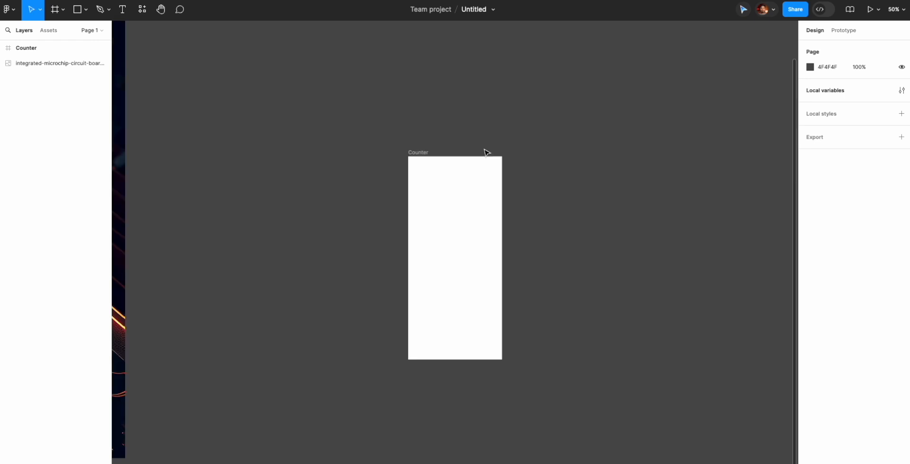
scroll(486, 152, "left", 5)
left_click(226, 174)
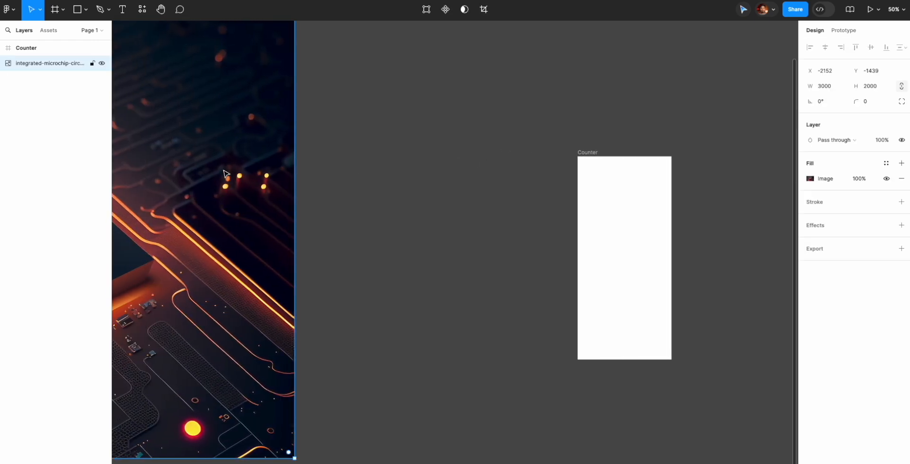
left_click(587, 153)
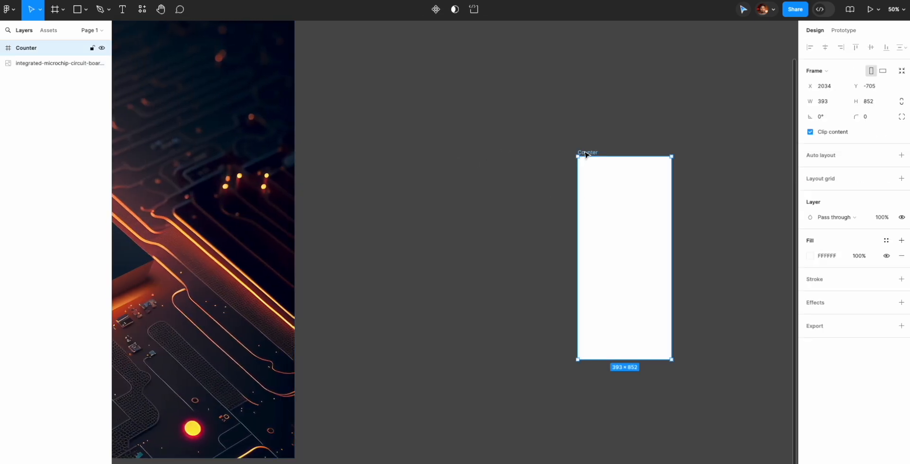
key("ctrl+v")
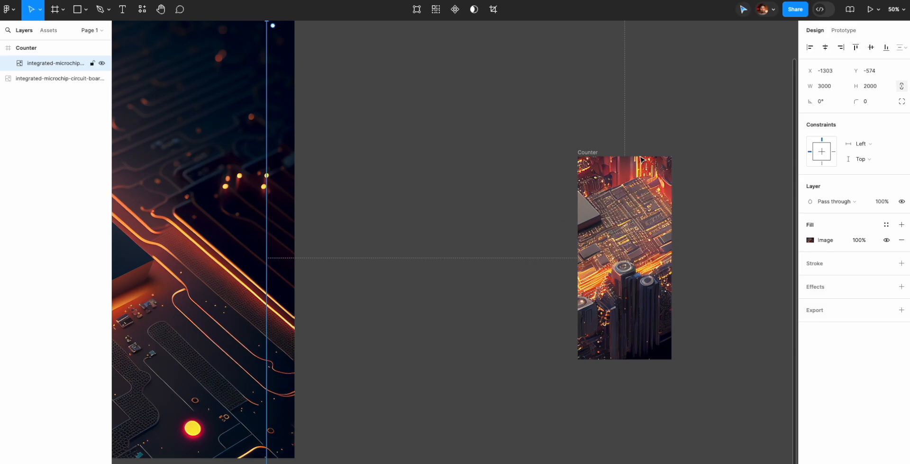
- Scale the pasted image down to about 1037 × 691 and center it horizontally and vertically in the Counter frame
key("minus")
key("minus")
left_click_drag(589, 199, 469, 297)
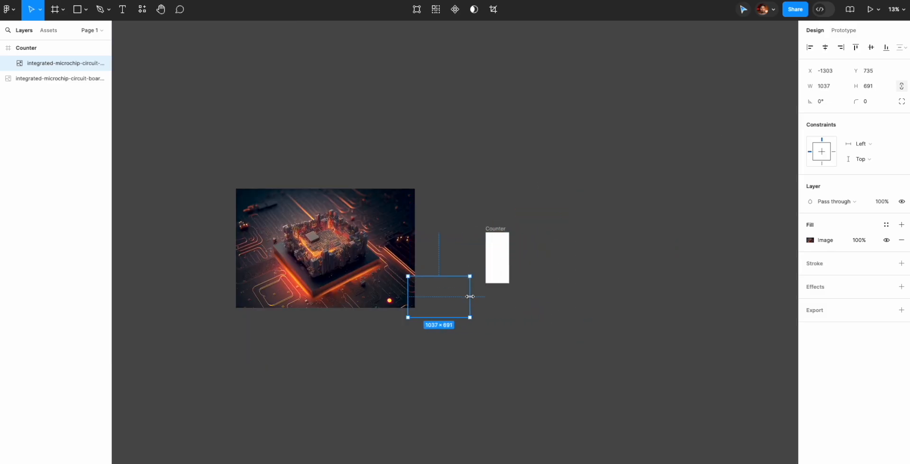
left_click(825, 47)
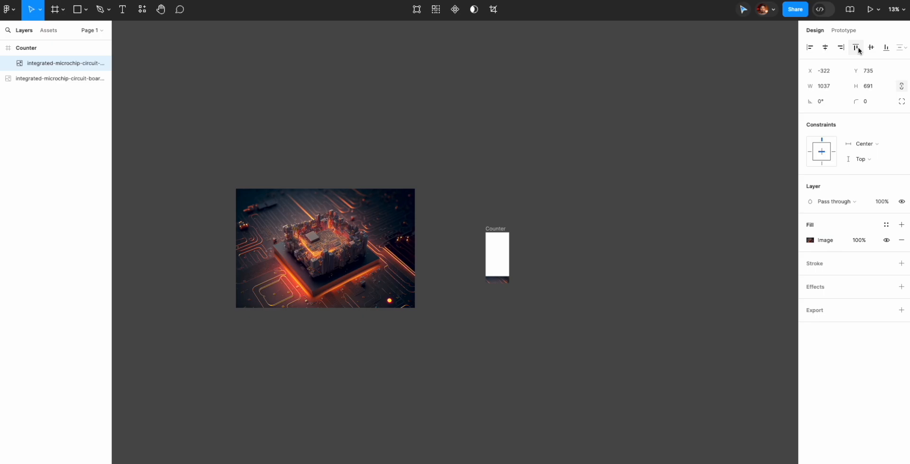
left_click(871, 47)
- Enlarge the image to about 1316 × 877 with its top at Y 0 so it covers the Counter frame, and center it horizontally
key("plus")
key("plus")
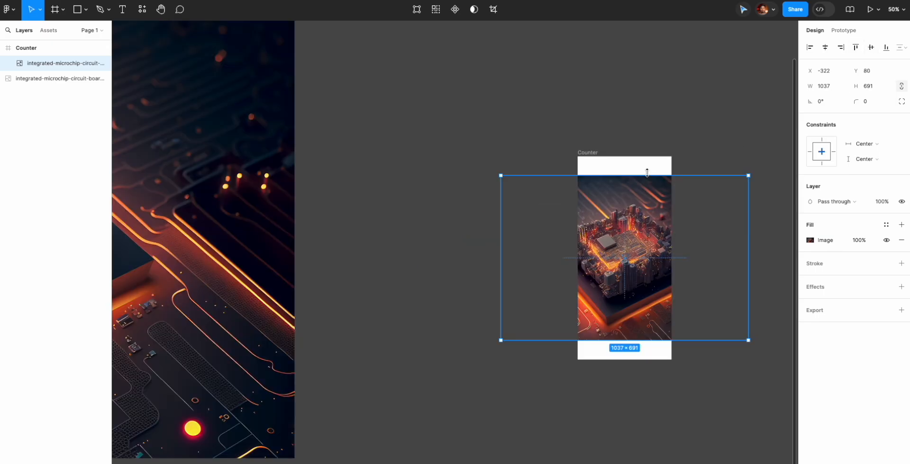
scroll(671, 194, "right", 2)
scroll(671, 194, "down", 1)
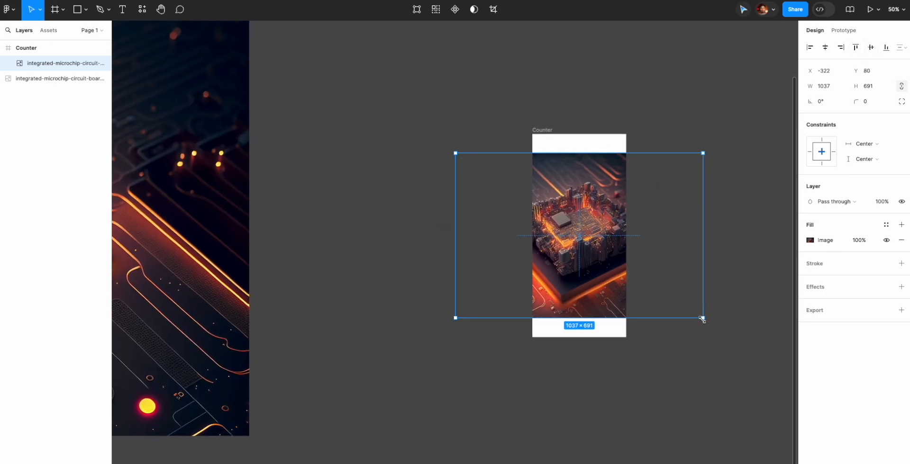
left_click_drag(703, 318, 740, 343)
left_click_drag(559, 239, 553, 219)
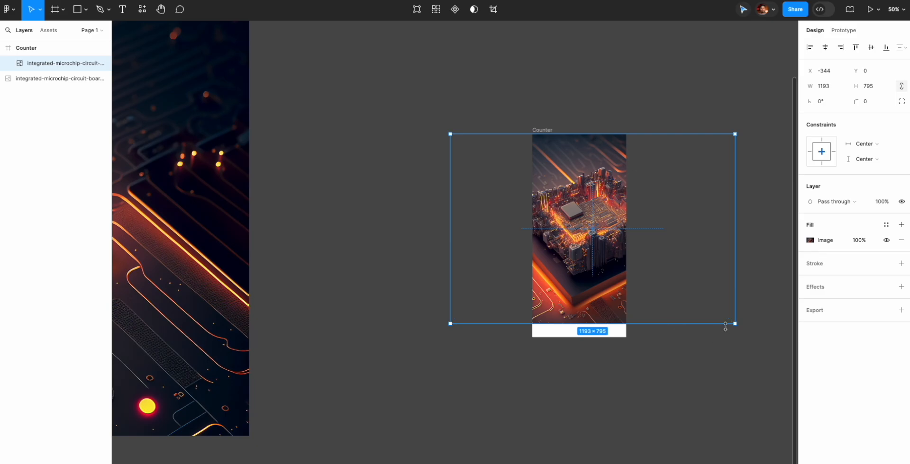
left_click_drag(736, 326, 760, 345)
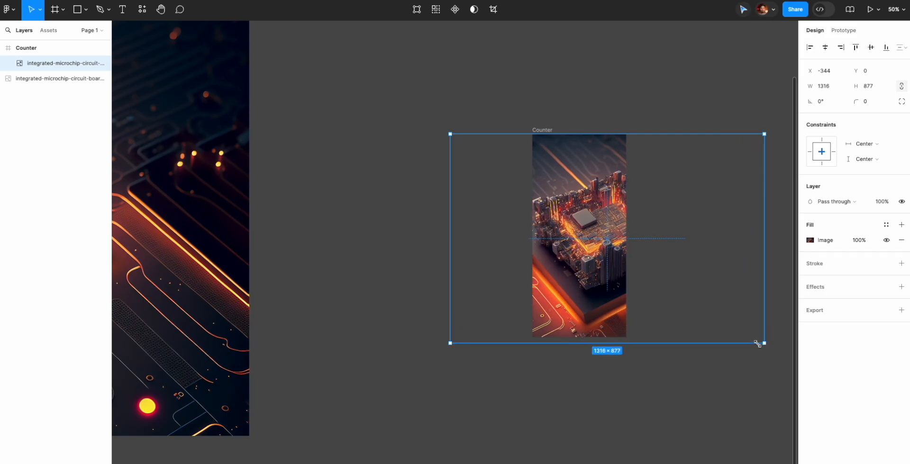
left_click(825, 48)
left_click(658, 64)
- Run the recently used IconScout plugin
key("shift+0")
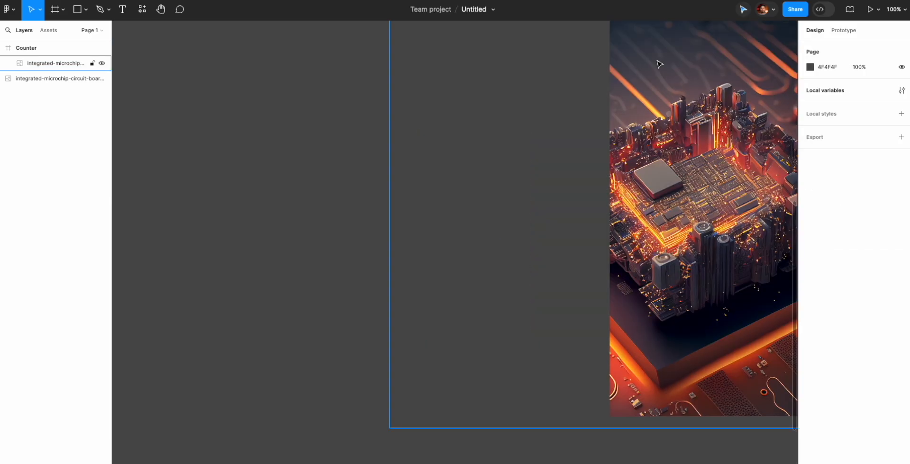
scroll(635, 98, "right", 8)
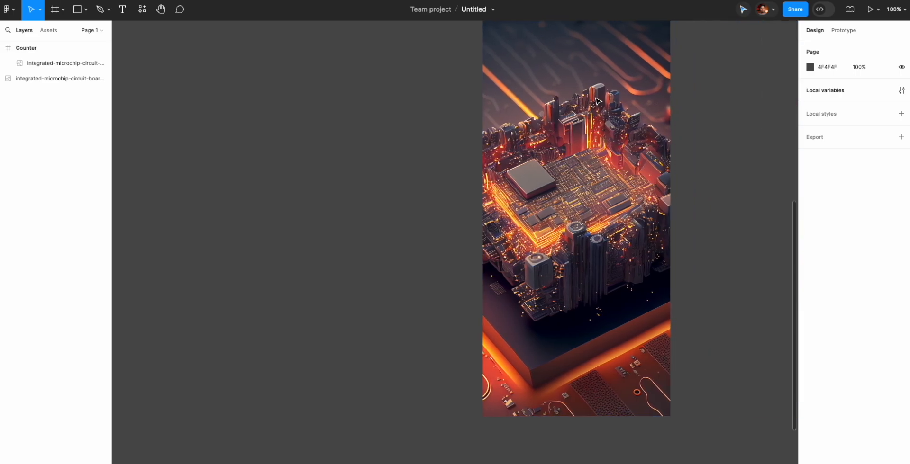
scroll(607, 165, "up", 2)
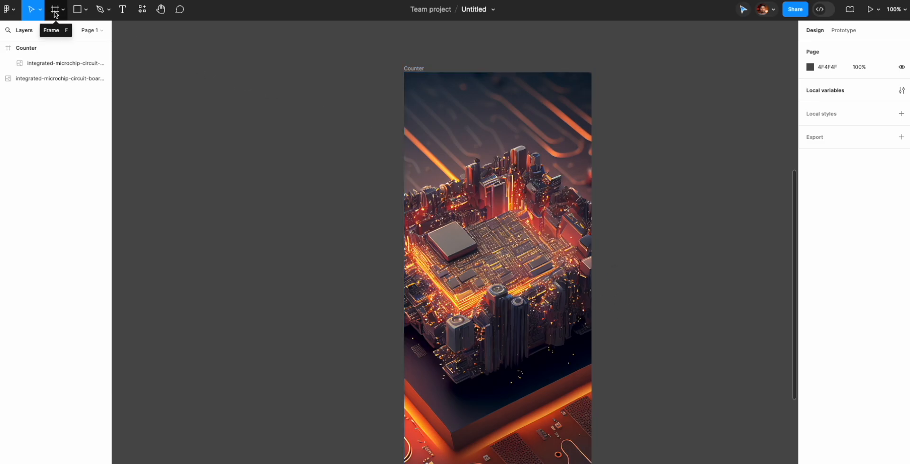
left_click(142, 10)
left_click(187, 32)
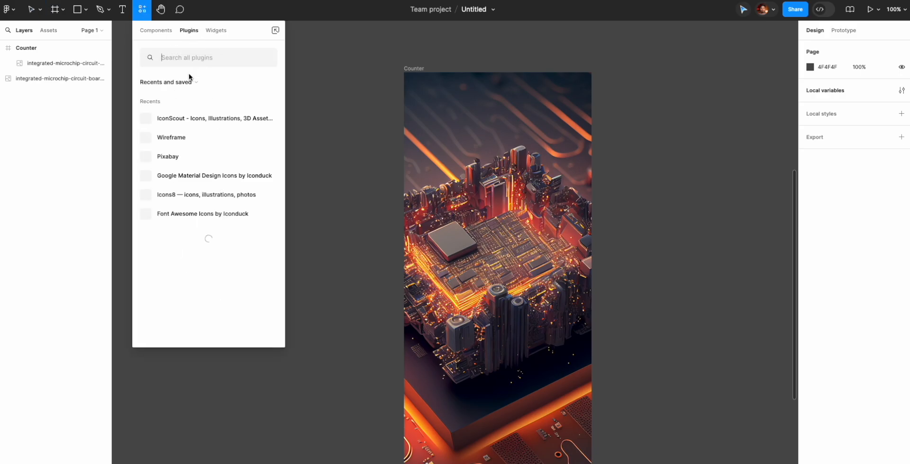
left_click(172, 122)
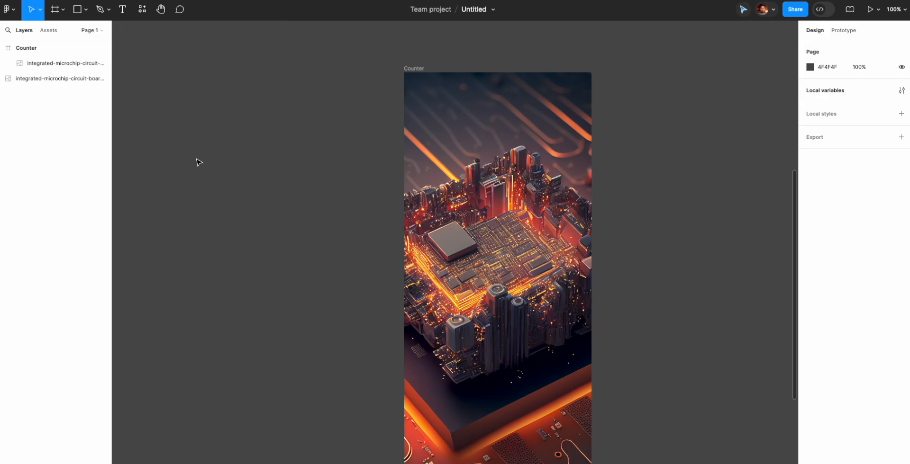
- Search the IconScout icons for "plus" and place the first plain plus icon on the canvas beside the Counter frame
type("plus")
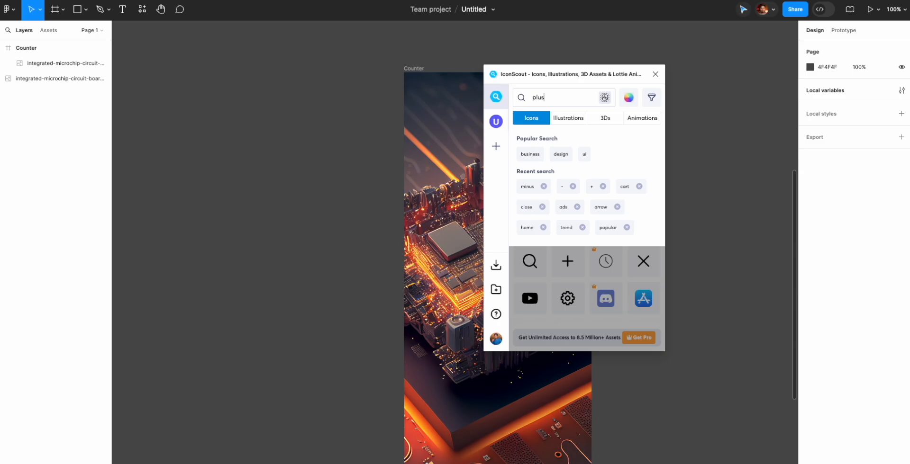
key("Return")
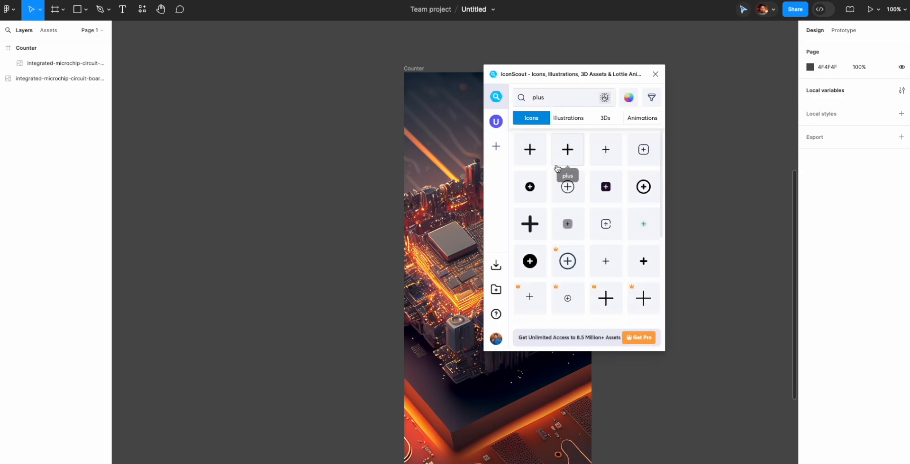
left_click_drag(526, 145, 328, 148)
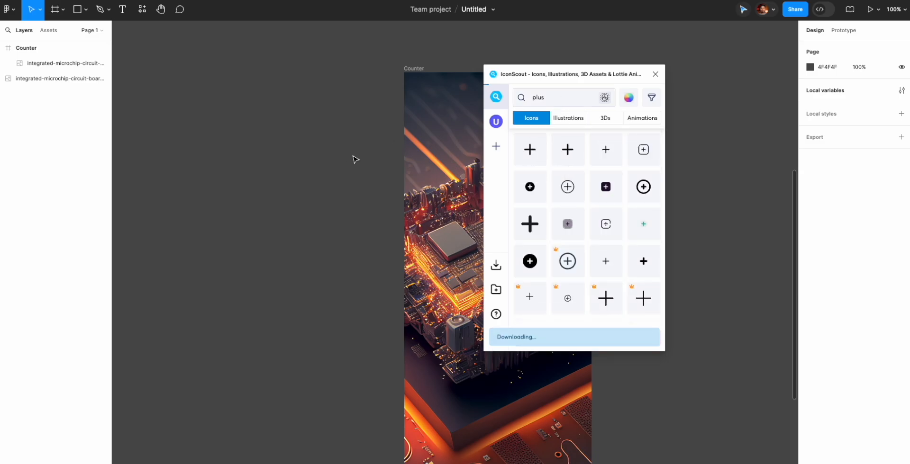
- Search the IconScout icons for "minus", place a plain minus icon on the canvas left of the Plus icon, and close the plugin
left_click(540, 98)
double_click(543, 98)
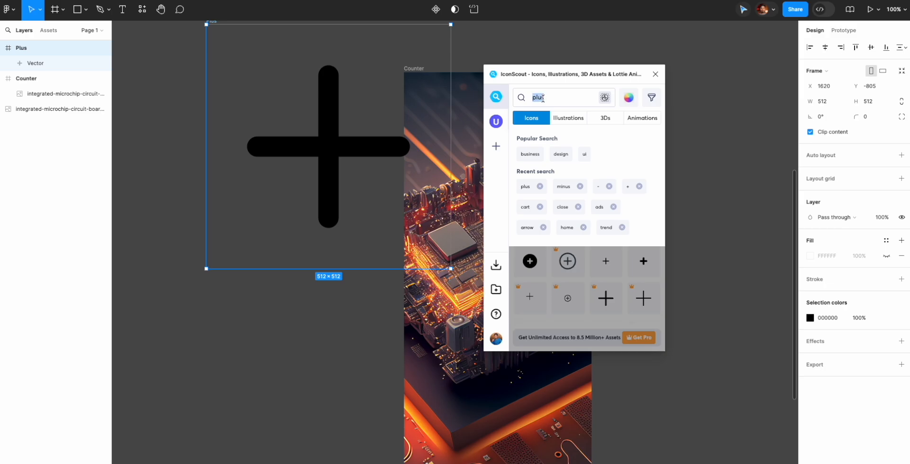
type("min")
key("Return")
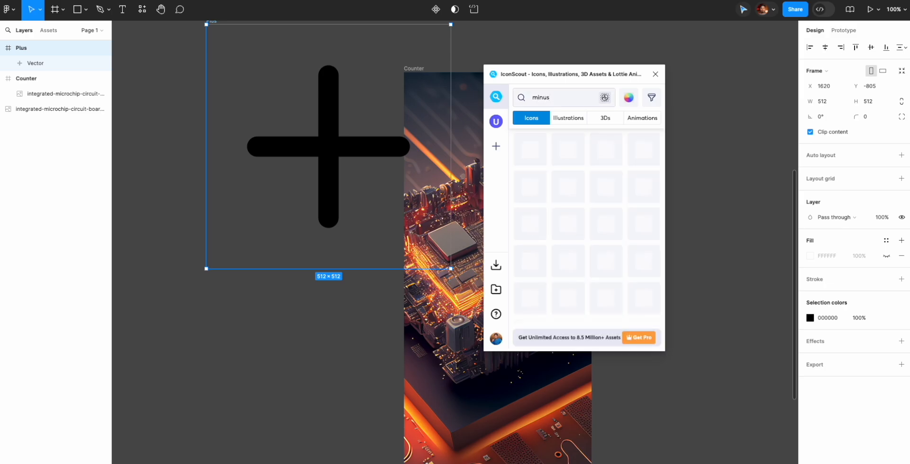
scroll(588, 258, "down", 3)
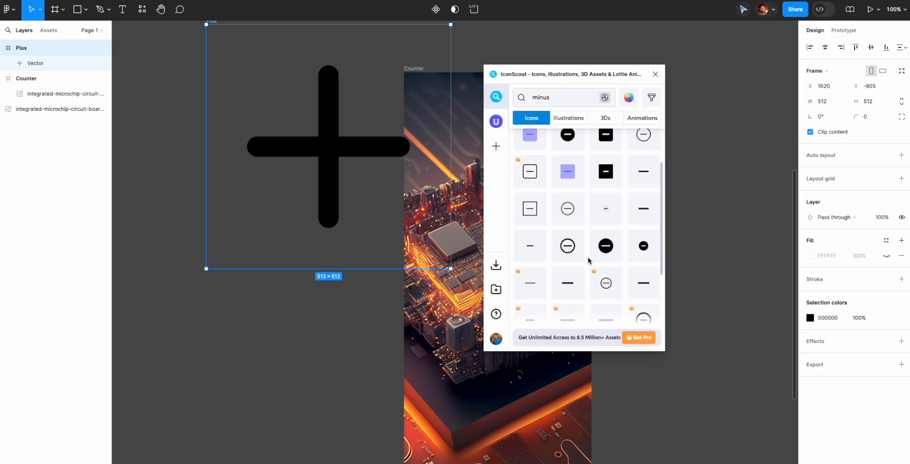
left_click_drag(530, 230, 279, 280)
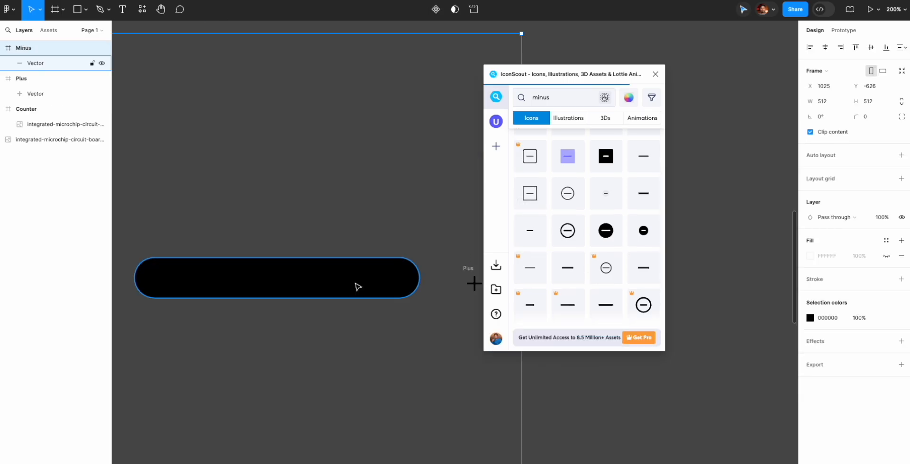
left_click(655, 74)
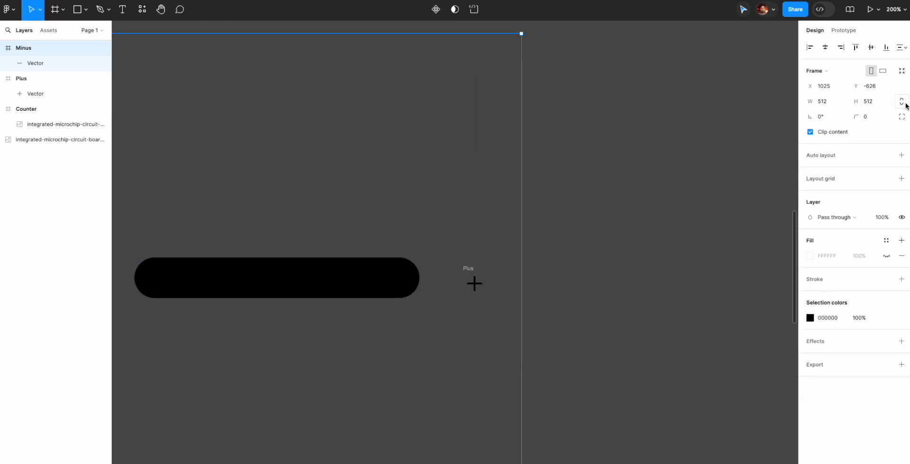
- Resize the Minus icon frame proportionally to 24 × 24 and move it directly beside the Plus icon
left_click(823, 105)
type("2")
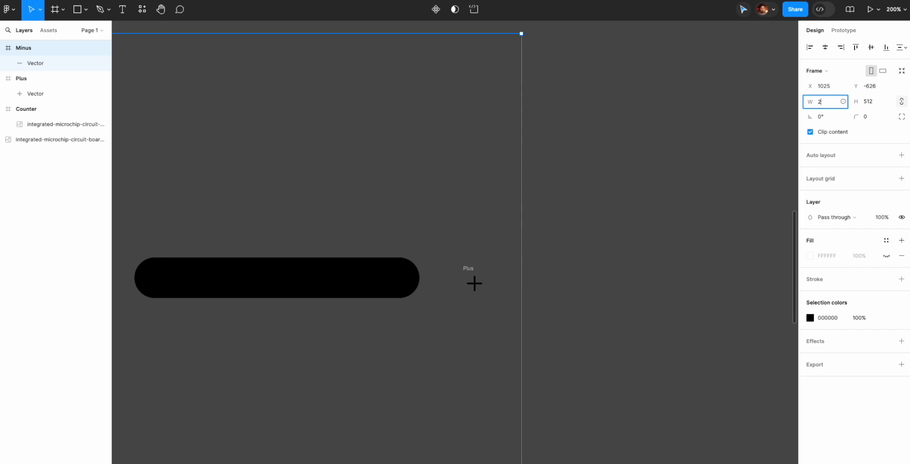
type("4")
key("Return")
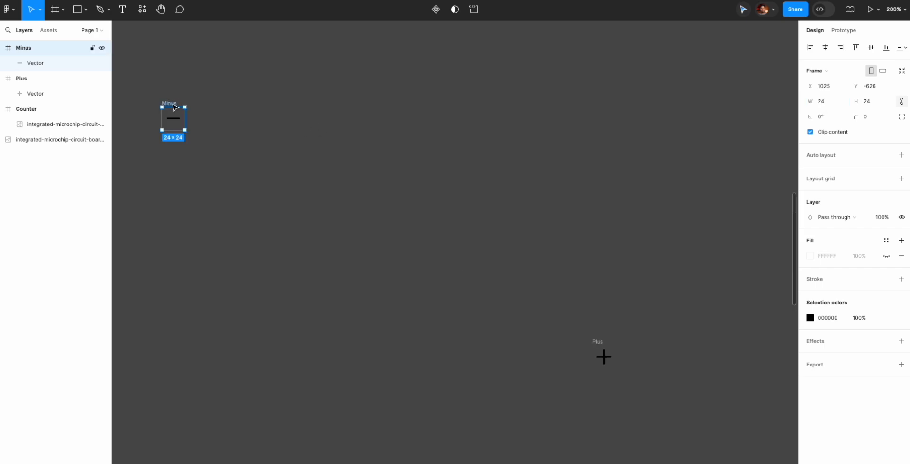
left_click_drag(173, 103, 557, 342)
left_click(611, 272)
- Draw a wide frame of about 277 × 82 over the circuit board image inside the Counter frame
scroll(527, 221, "right", 15)
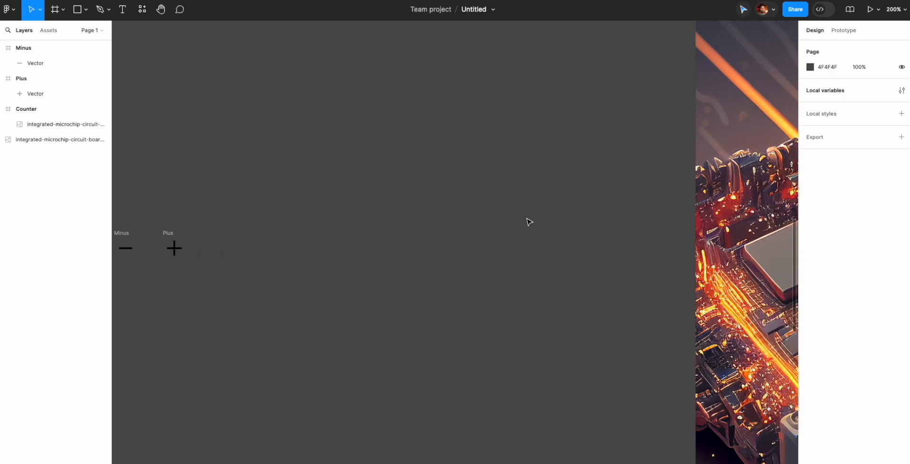
scroll(533, 219, "left", 7)
scroll(533, 218, "right", 12)
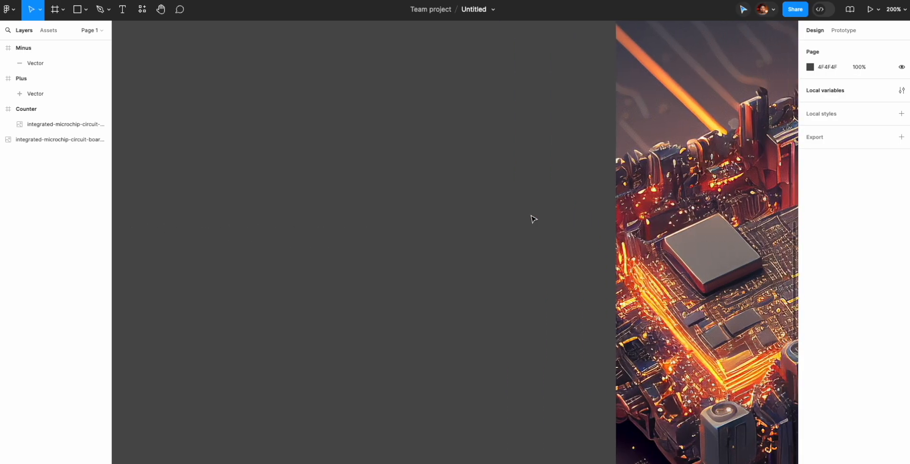
scroll(533, 219, "right", 1)
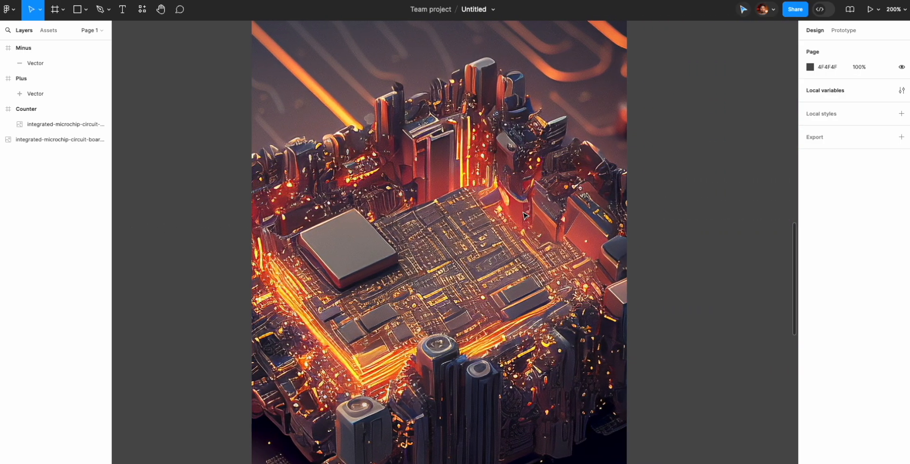
left_click(55, 11)
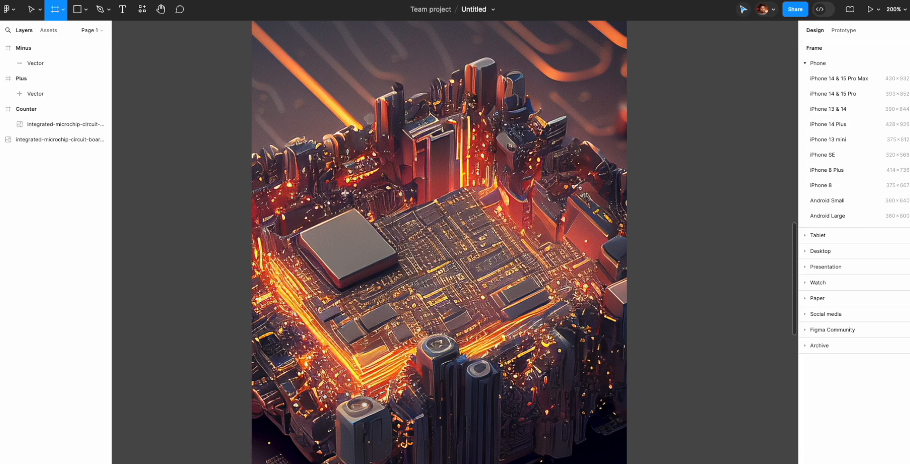
left_click_drag(338, 171, 601, 248)
key("super+minus")
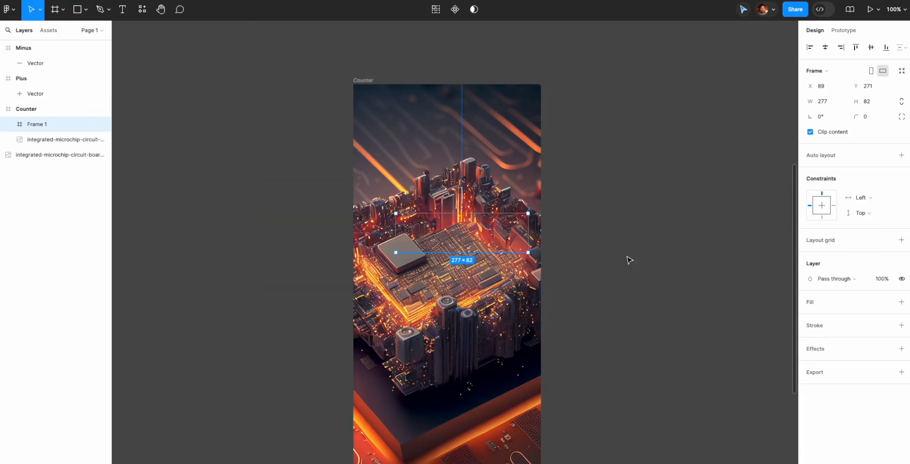
- Give the new frame a white fill, resize it to about 289 × 78, and center it horizontally and vertically in the Counter frame
key("alt+h")
key("alt+v")
left_click(900, 302)
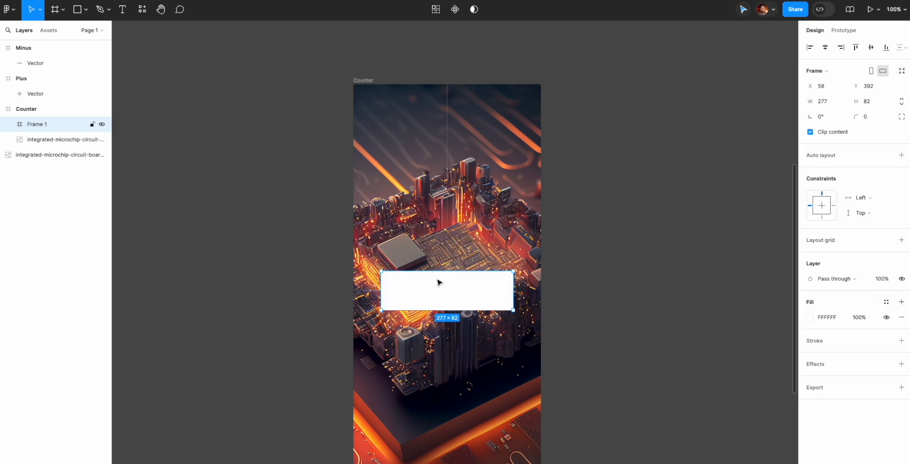
left_click(826, 47)
left_click(871, 47)
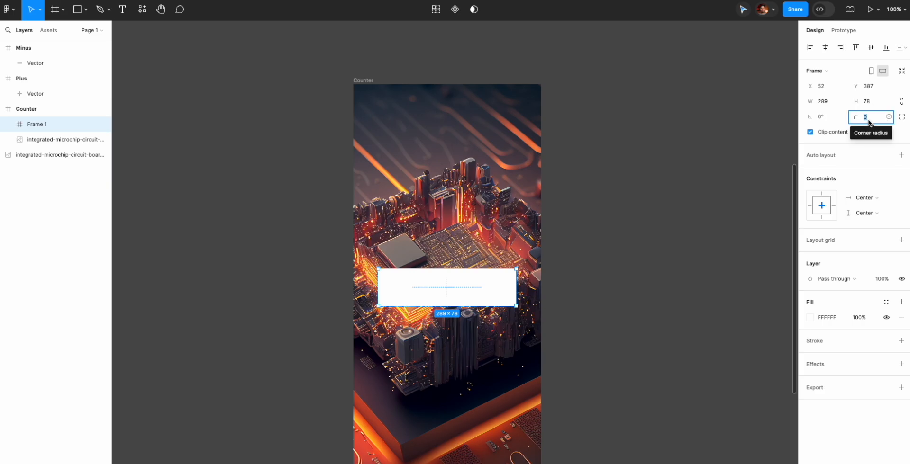
left_click(867, 102)
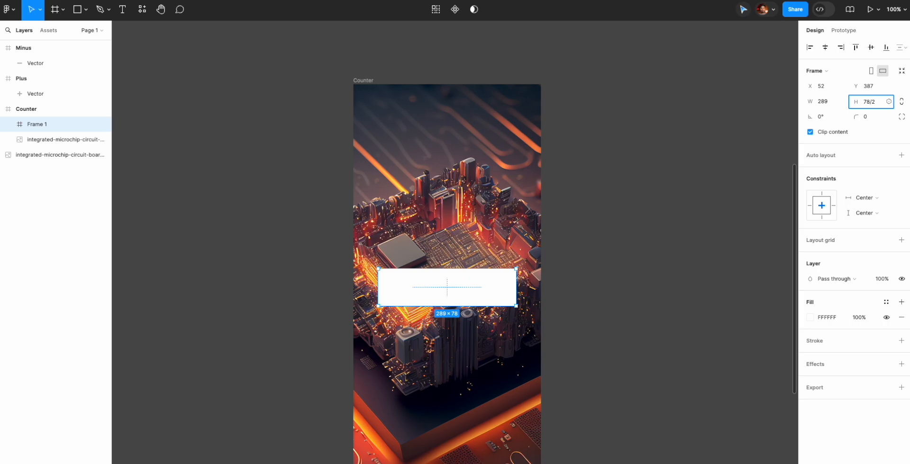
key("Return")
key("ctrl+z")
- Set the white frame's corner radius to 39
left_click(870, 119)
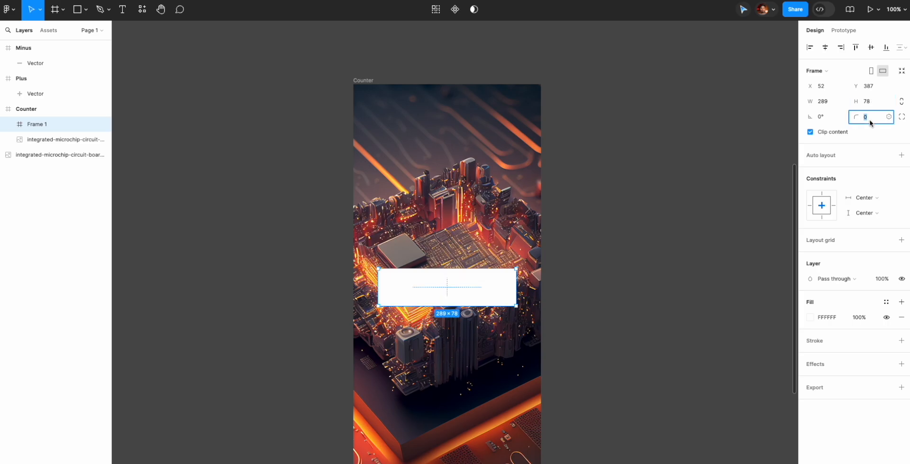
type("39")
key("Return")
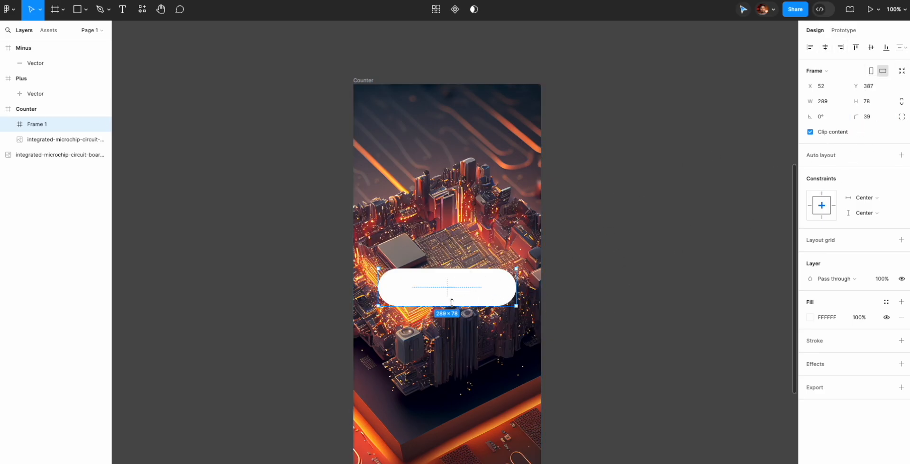
- Lower the pill frame's fill opacity to 41% and turn it into a linear gradient slanting from its upper left to its lower right
left_click(809, 320)
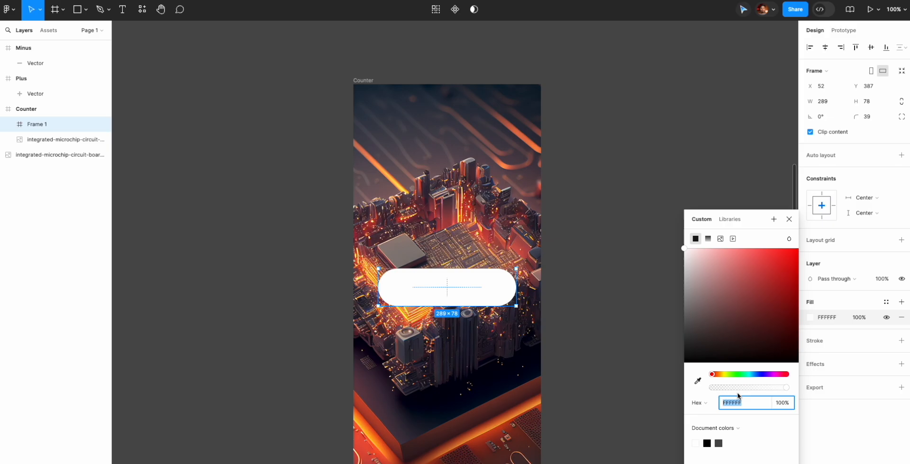
left_click_drag(739, 388, 742, 390)
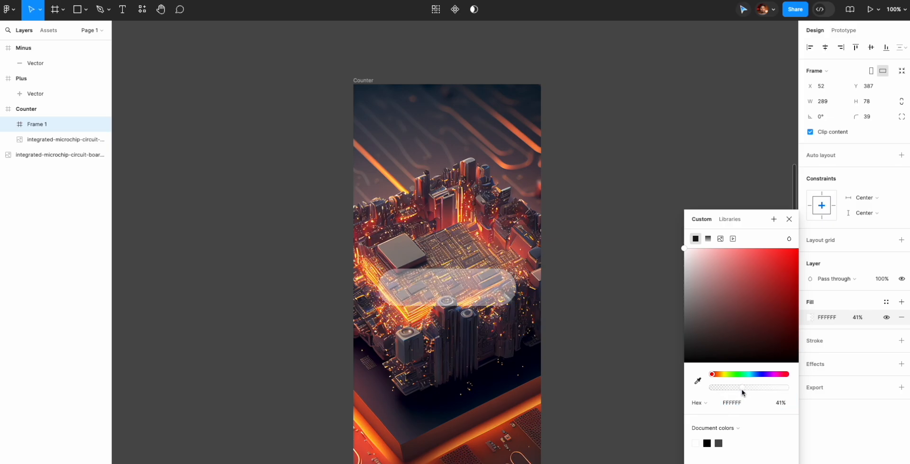
left_click(707, 239)
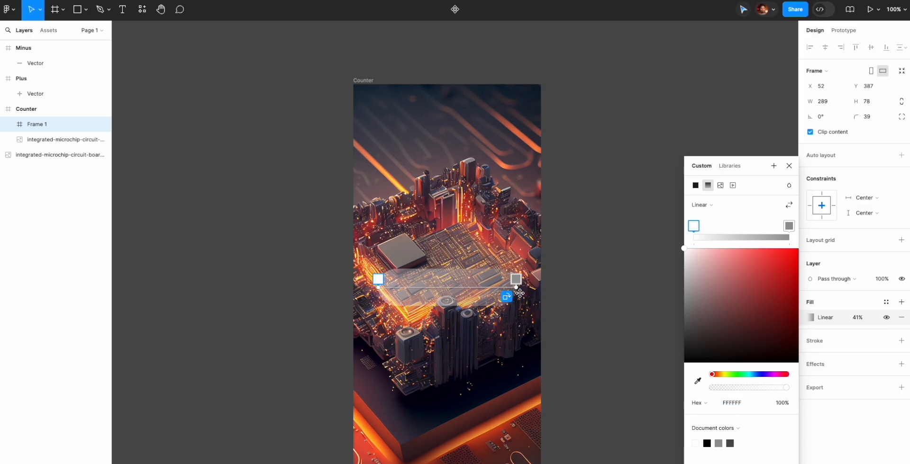
left_click_drag(515, 288, 526, 301)
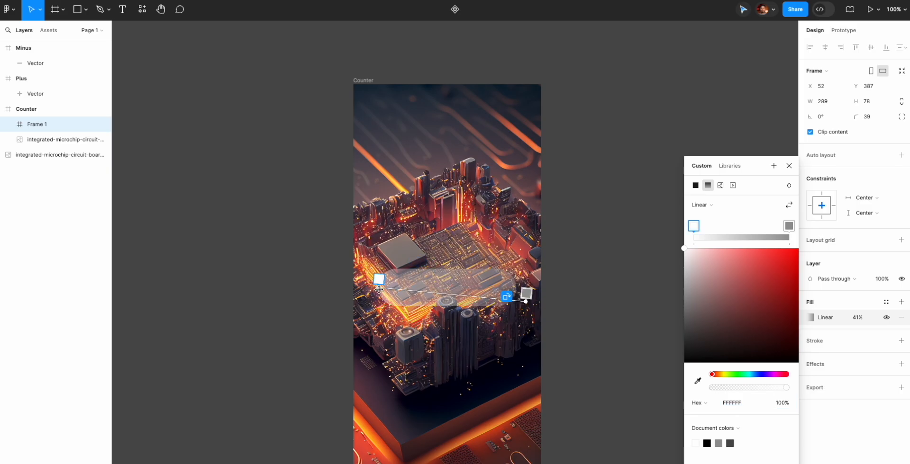
left_click_drag(379, 288, 383, 275)
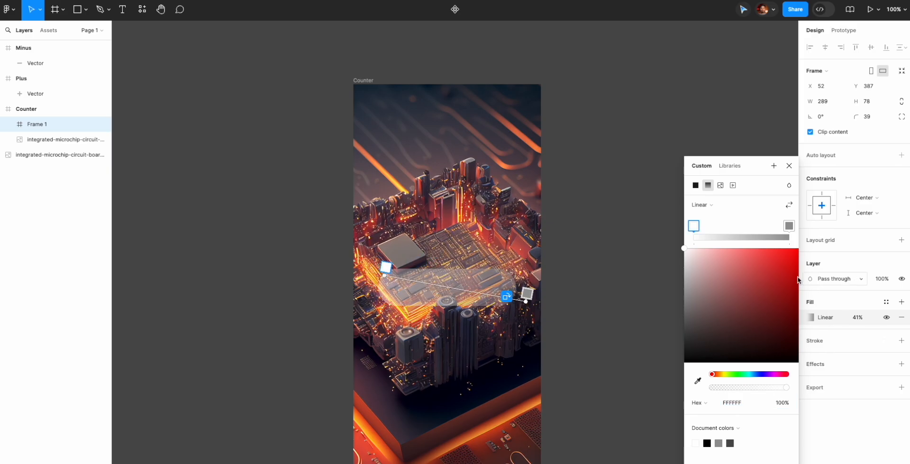
- Set the opacity of the fill gradient's grey 999999 end stop to about 49%
left_click(789, 226)
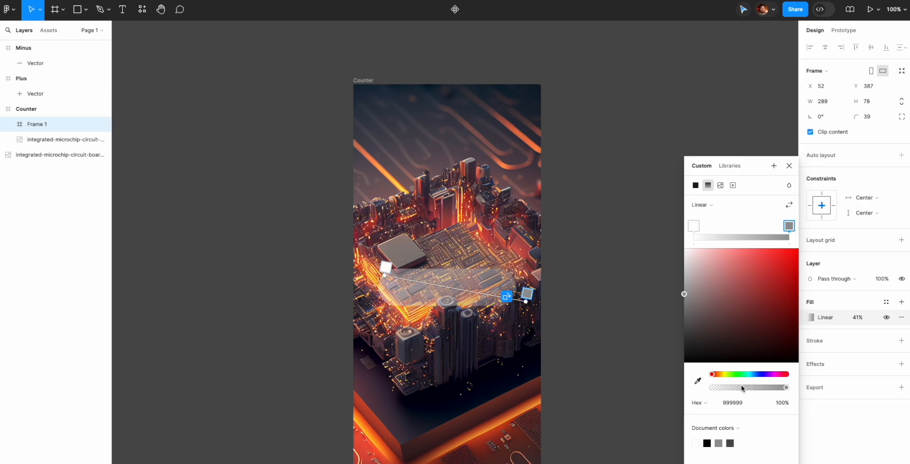
left_click_drag(742, 389, 748, 388)
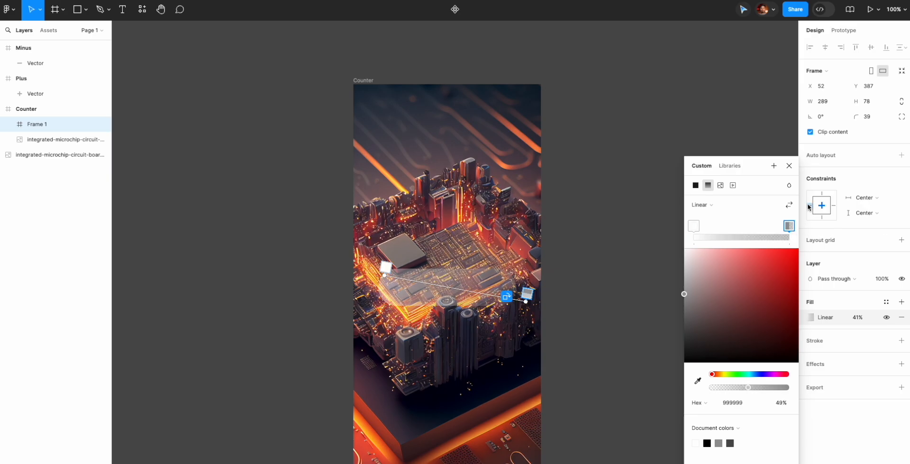
left_click(788, 166)
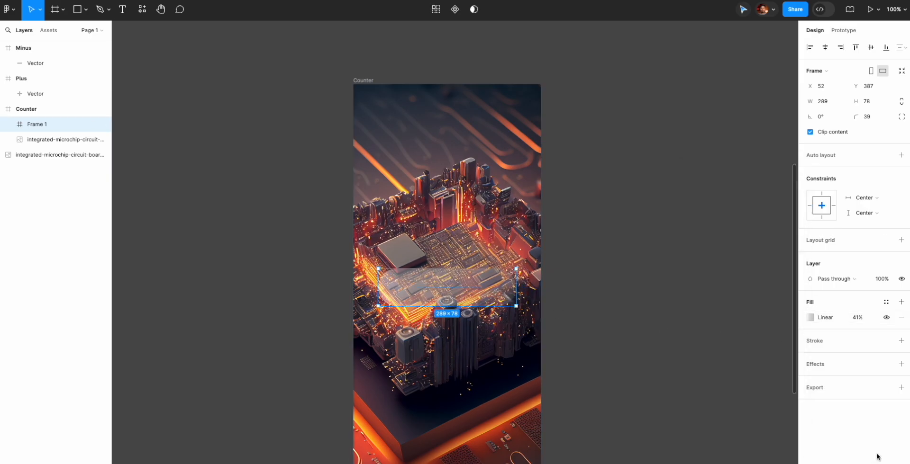
- Add a background blur effect to the pill frame and raise its blur to about 8.9
left_click(832, 366)
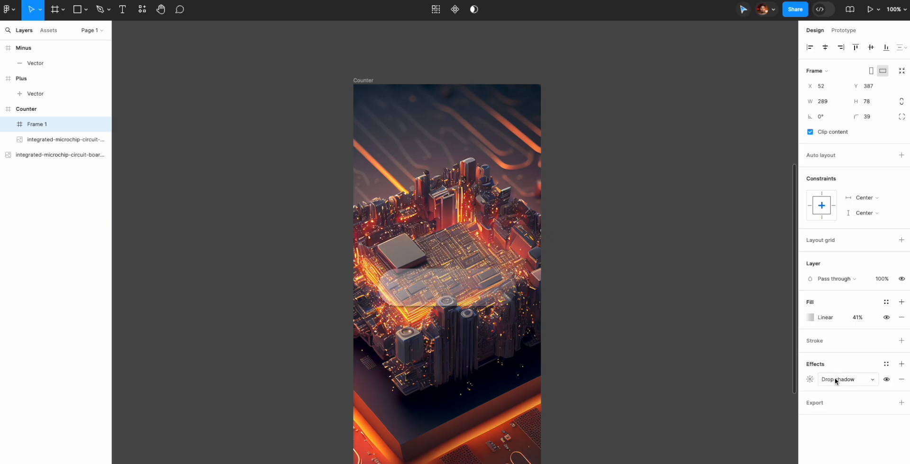
left_click(835, 382)
left_click(835, 398)
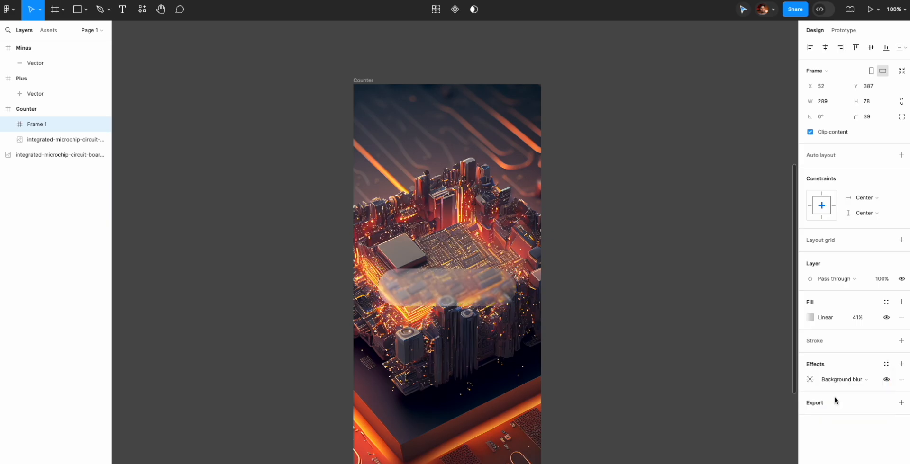
left_click(809, 379)
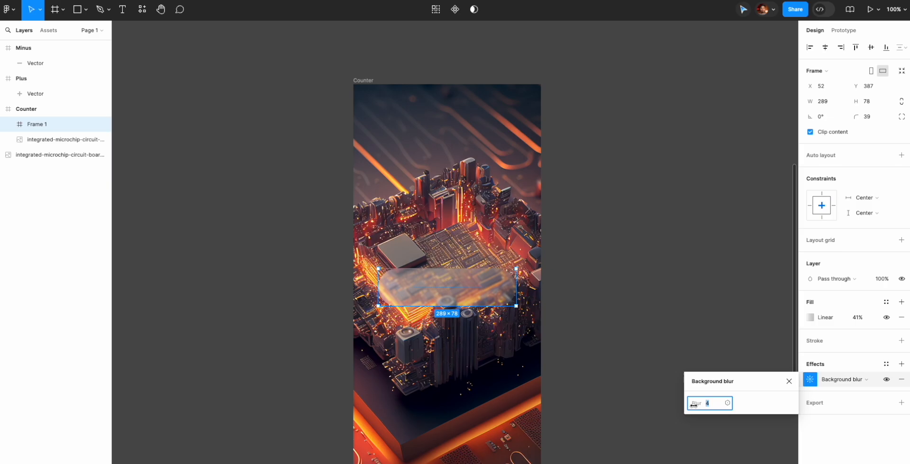
left_click_drag(693, 405, 684, 411)
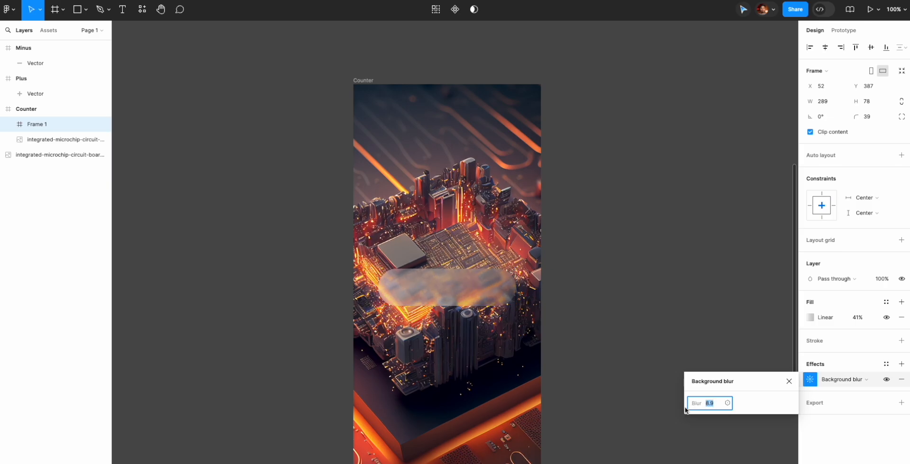
left_click(789, 382)
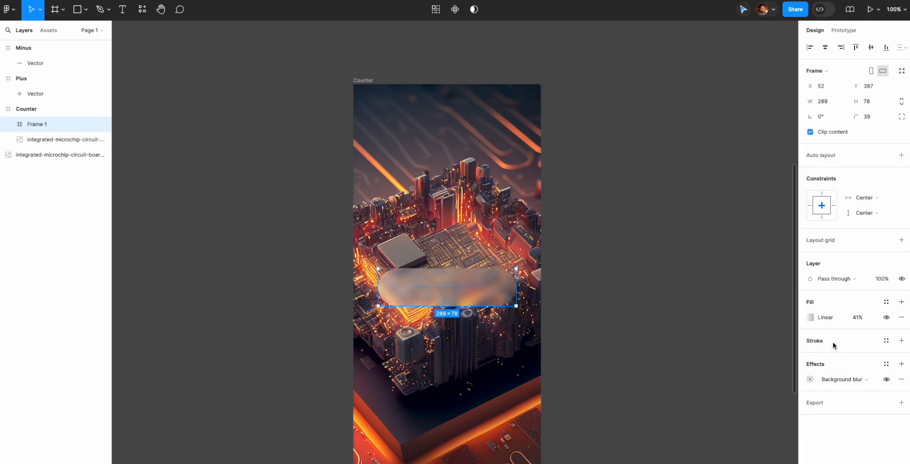
- Reduce the opacity of the fill gradient's white start stop and set the grey 999999 end stop's opacity to about 56%
left_click(810, 318)
left_click(696, 228)
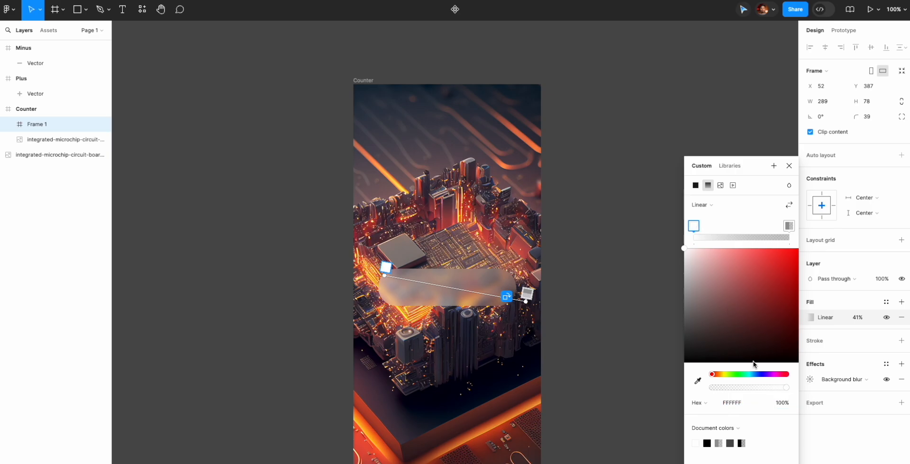
left_click_drag(758, 390, 739, 389)
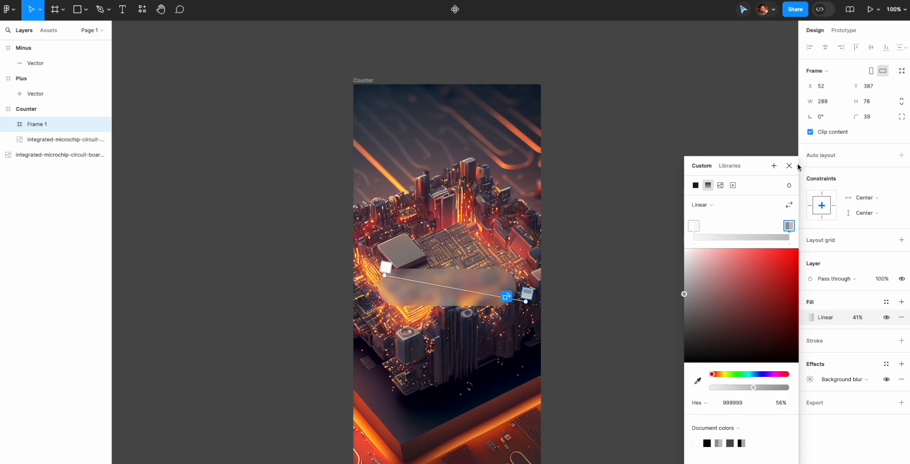
left_click(789, 165)
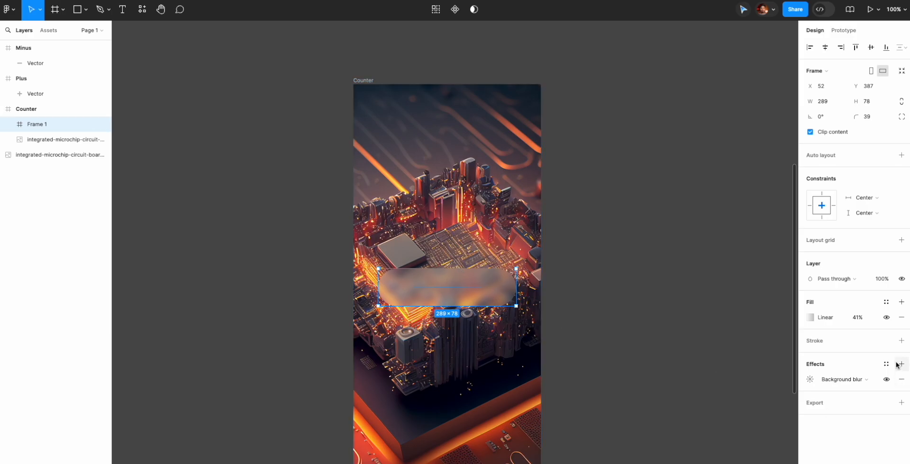
- Add a stroke to the pill frame, make it a linear gradient, and set its start stop to white FFFFFF
left_click(901, 342)
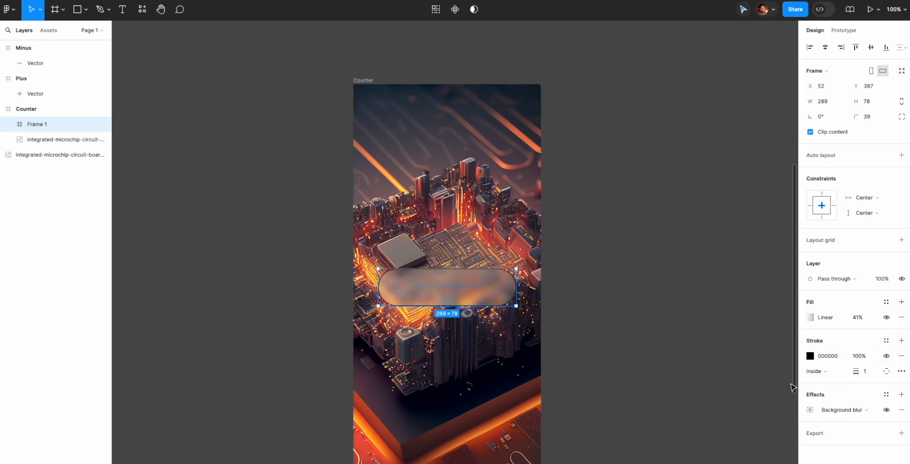
left_click(810, 357)
left_click(708, 239)
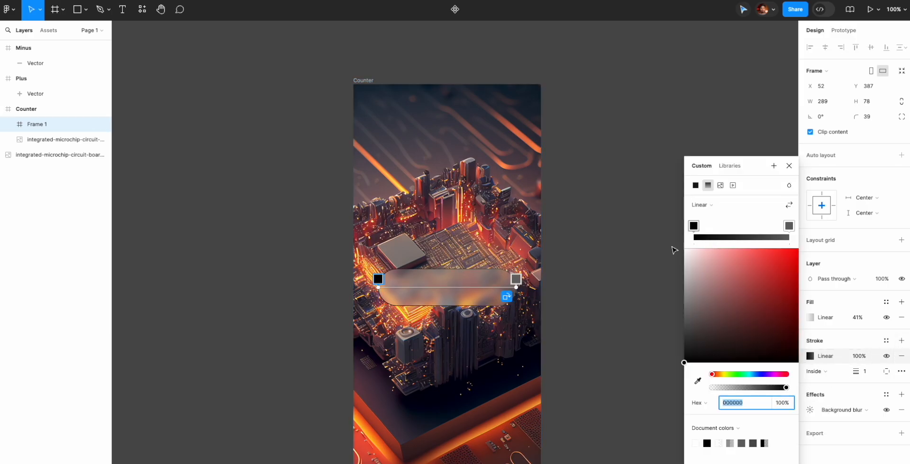
type("ffffff")
key("Return")
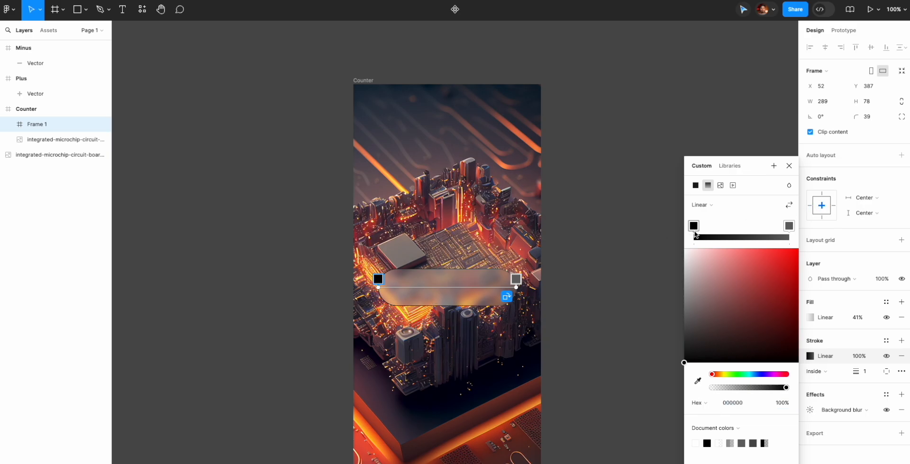
- Set the stroke gradient's end stop to white FFFFFF at 0% opacity
left_click(789, 226)
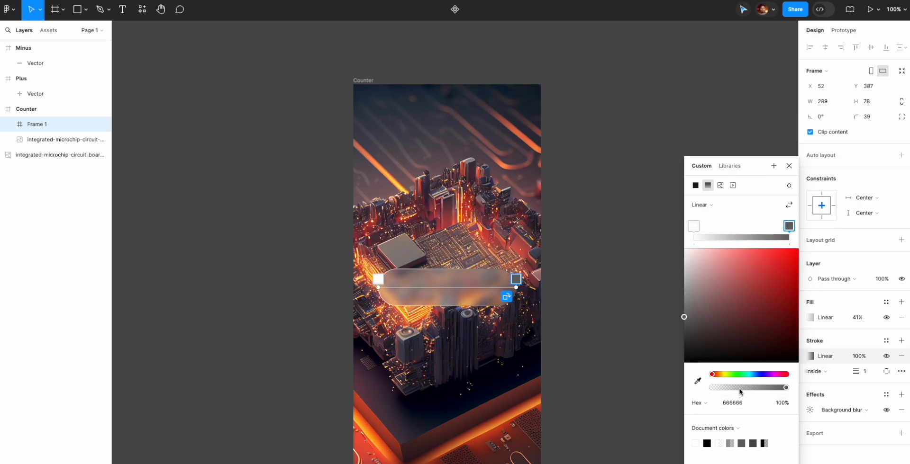
left_click_drag(739, 388, 711, 387)
left_click_drag(774, 281, 605, 227)
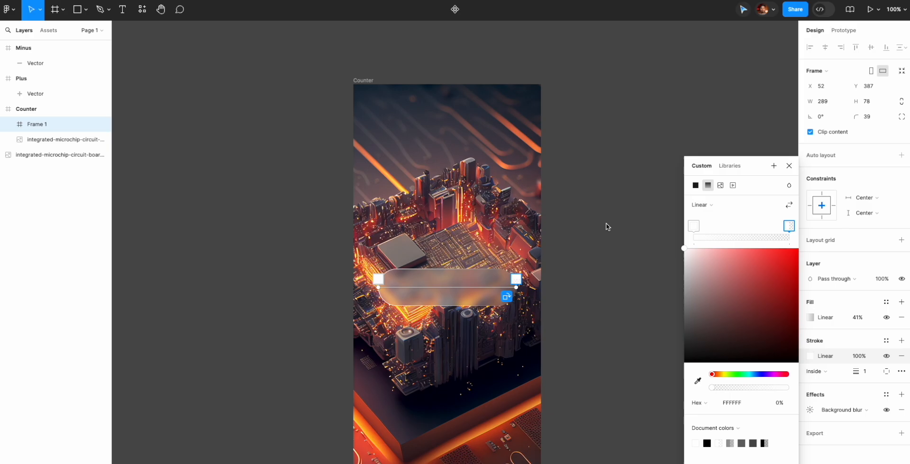
left_click(783, 168)
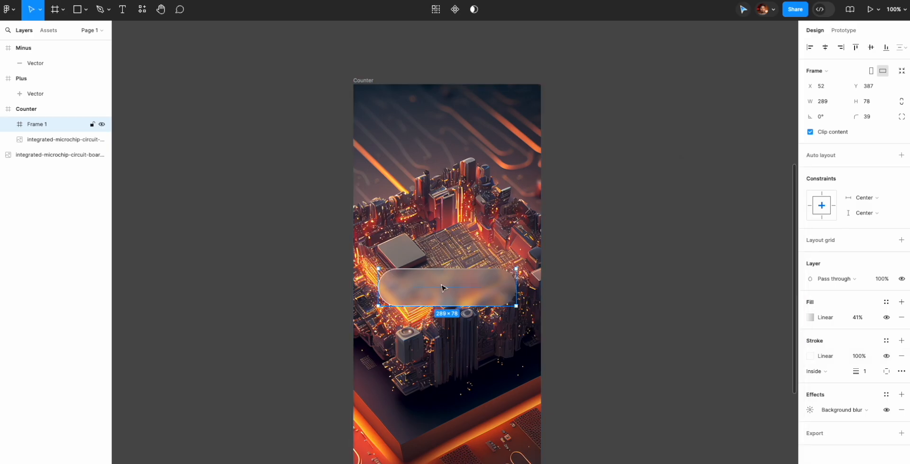
- Slant the pill's stroke gradient from its upper left corner to just beyond its lower right corner
left_click(810, 357)
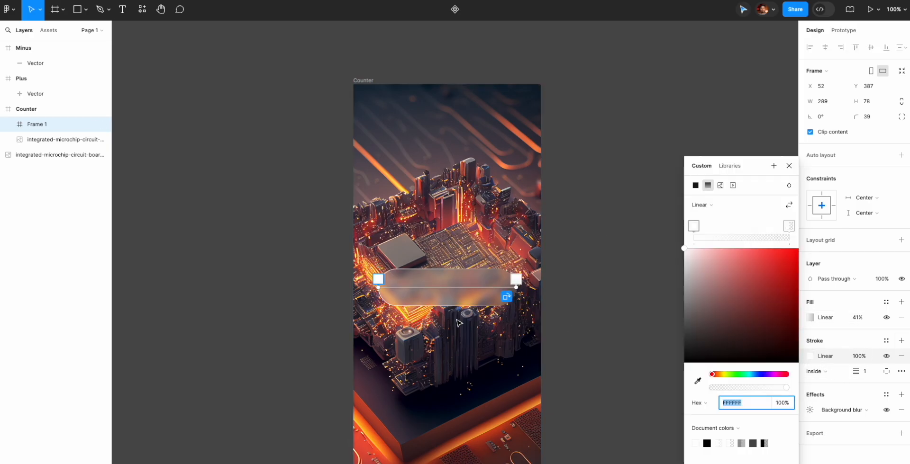
left_click_drag(381, 292, 383, 274)
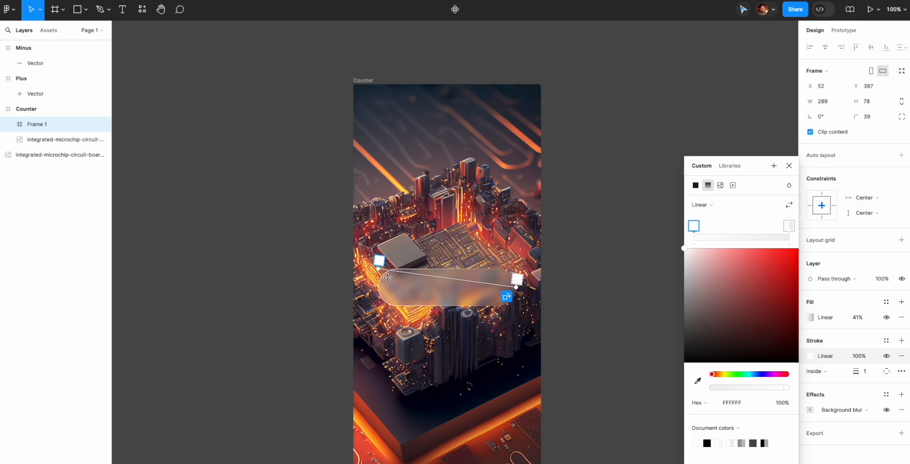
mouse_move(517, 288)
left_mouse_down()
mouse_move(543, 322)
mouse_move(559, 326)
mouse_move(538, 314)
left_mouse_up()
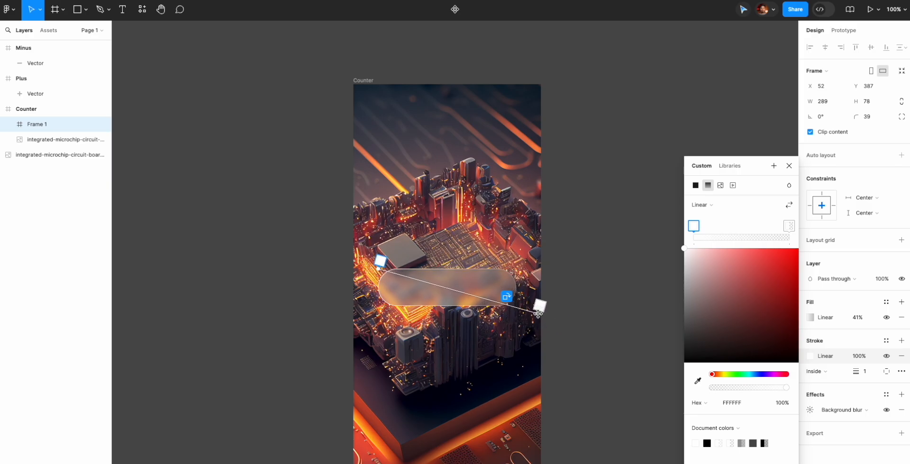
left_click(789, 165)
left_click(671, 195)
key("ctrl+plus")
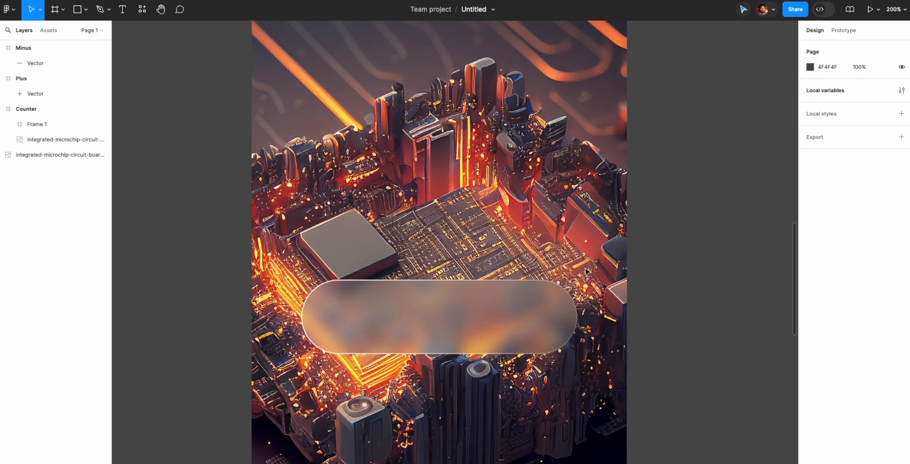
key("ctrl+minus")
- Slightly lower the exposure of the circuit board background image inside the Counter frame
left_click(363, 81)
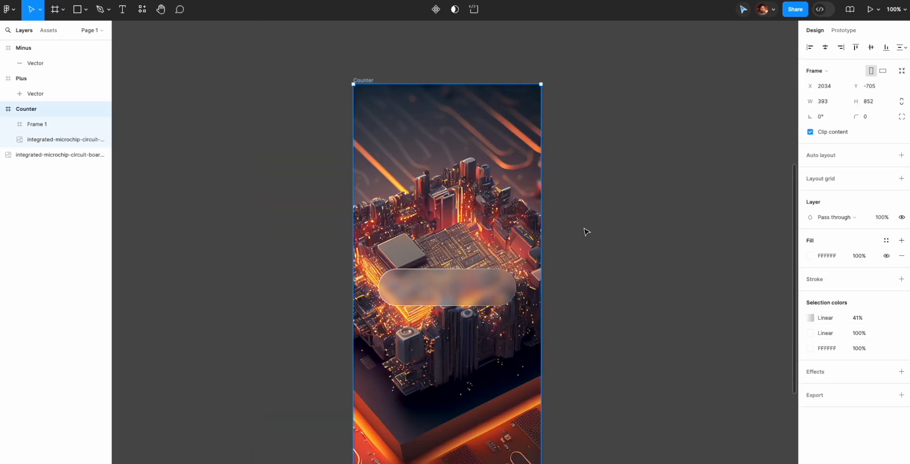
double_click(503, 176)
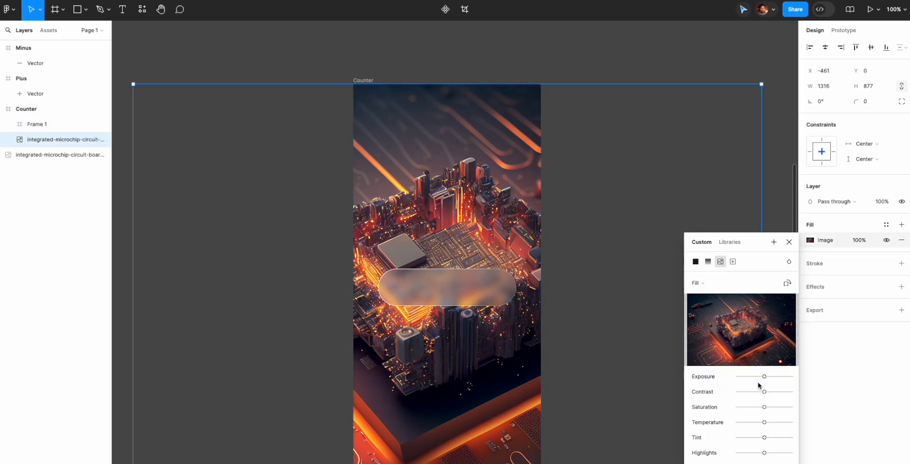
left_click_drag(757, 379, 760, 379)
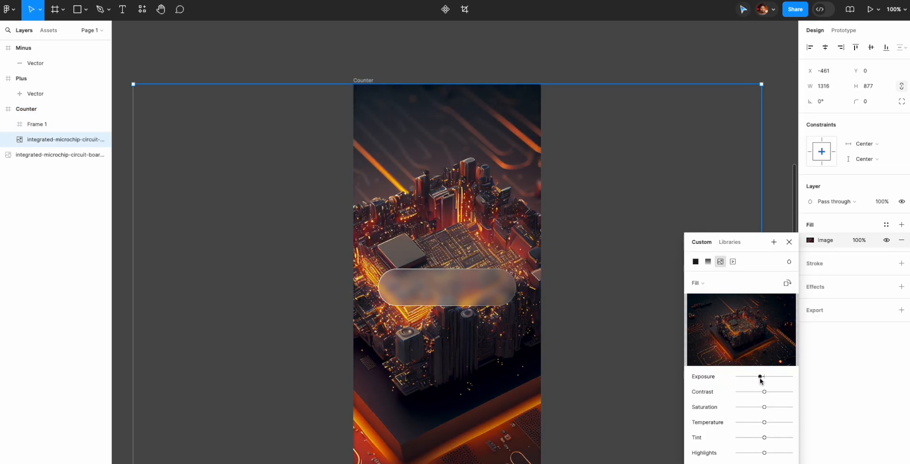
- Set the pill frame's height to 80 and center it horizontally and vertically in the Counter frame
left_click(448, 299)
left_click(867, 101)
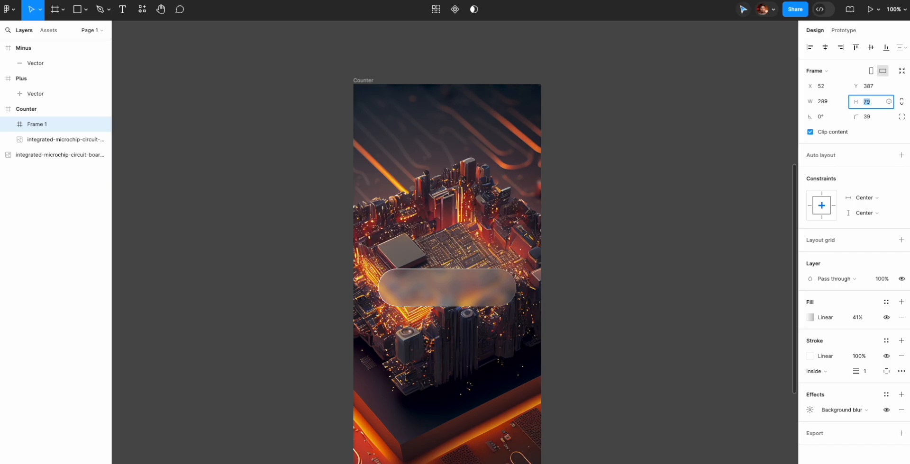
left_click(825, 48)
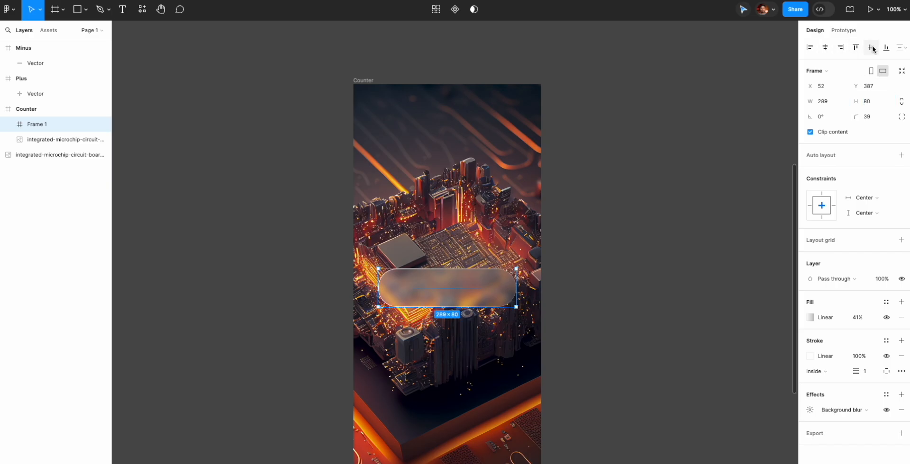
left_click(871, 47)
- Set the pill frame's corner radius to 40
left_click(873, 120)
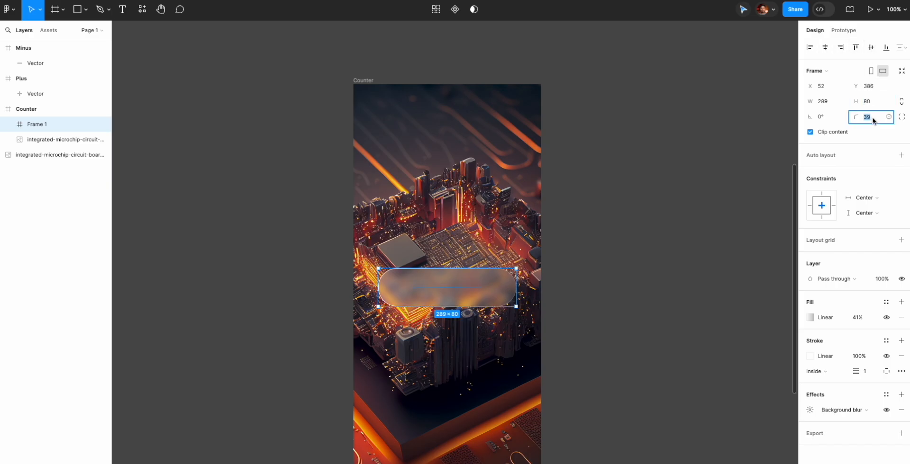
key("Return")
left_click(748, 131)
- Examine the minus and plus icons beside the Counter frame and the pill frame's size and corner radius
scroll(464, 281, "down", 2)
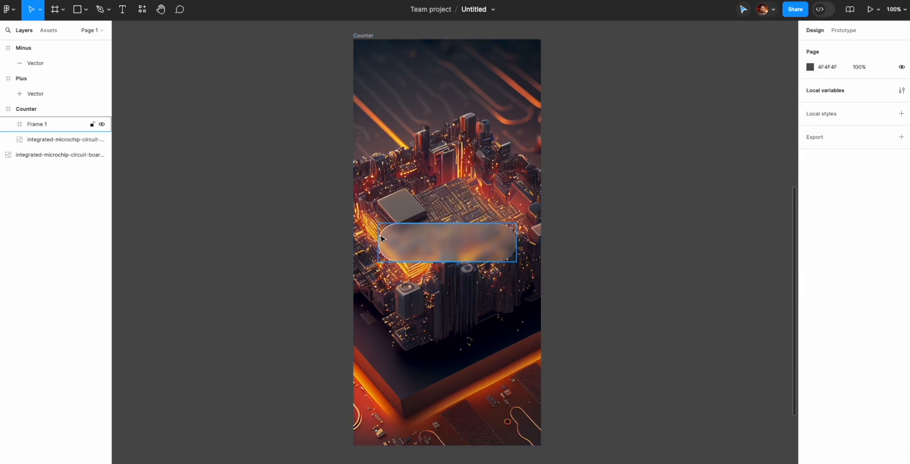
scroll(554, 205, "left", 2)
scroll(554, 205, "up", 1)
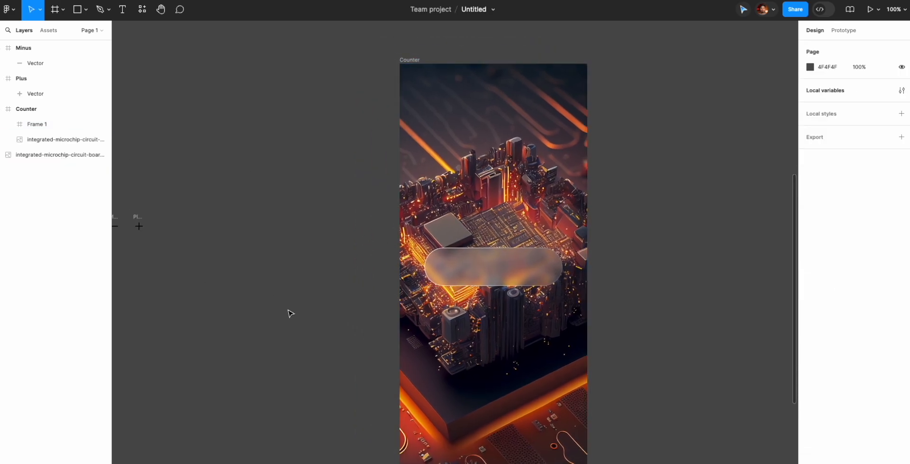
scroll(305, 311, "left", 2)
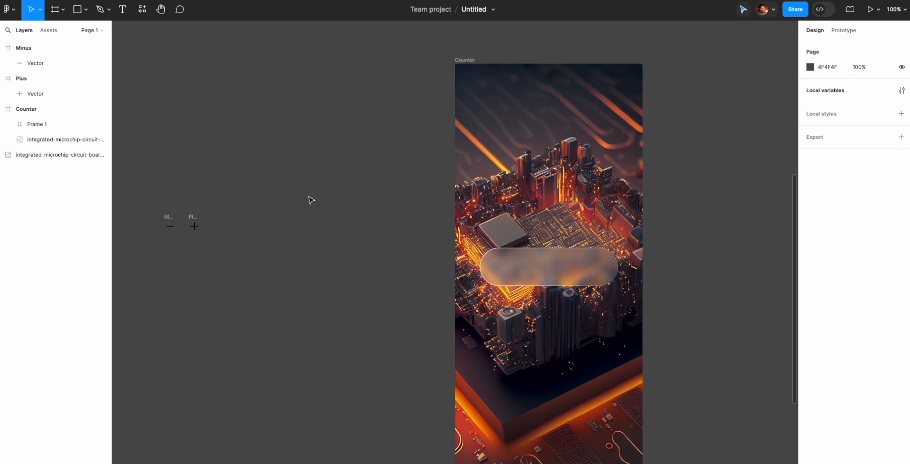
left_click(569, 271)
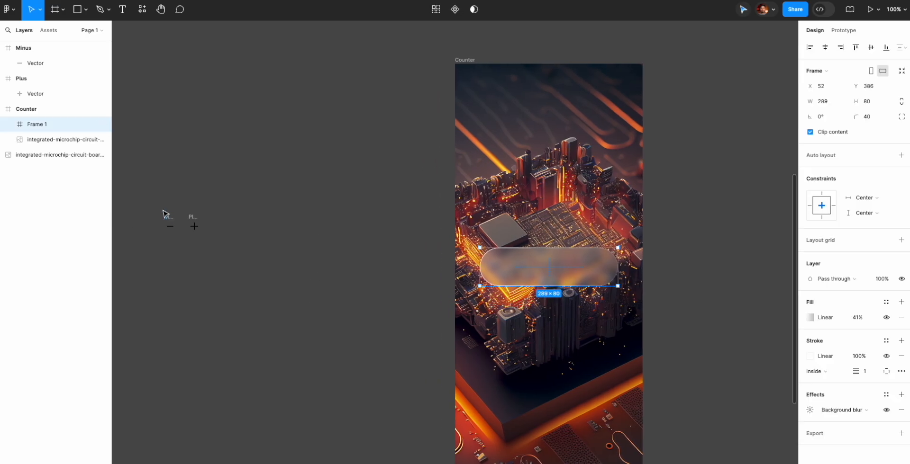
scroll(234, 240, "left", 6)
key("super+plus")
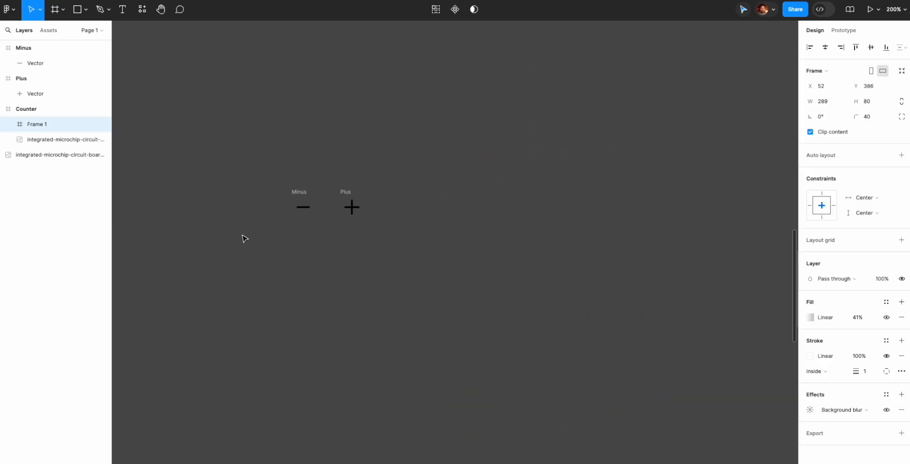
scroll(258, 240, "left", 1)
scroll(269, 244, "right", 8)
scroll(269, 244, "right", 8)
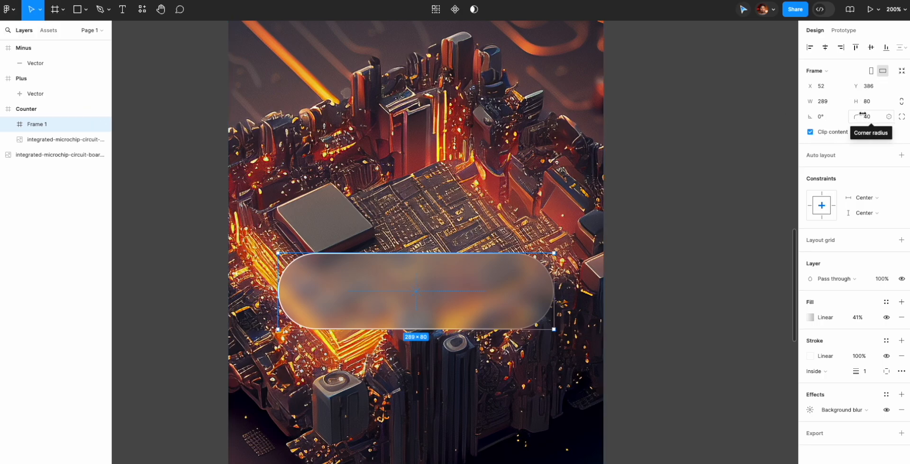
scroll(383, 133, "left", 5)
scroll(277, 134, "right", 3)
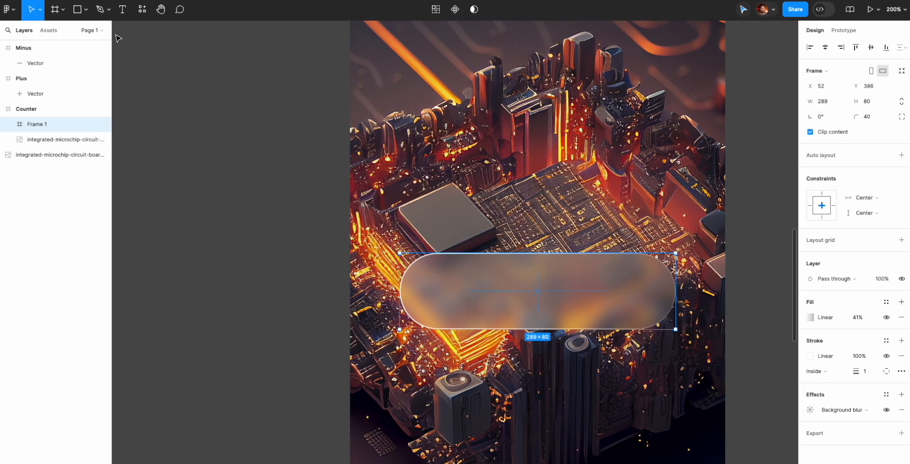
- Create a 32 × 32 frame on the empty canvas beside the Counter frame and give it a corner radius of 32
key("f")
left_click_drag(164, 145, 207, 165)
left_click(871, 117)
type("32")
key("Return")
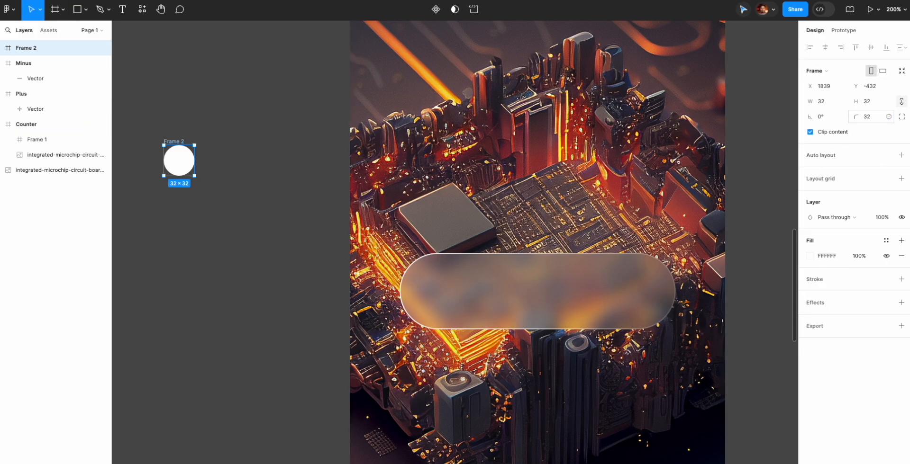
- Place the white circle frame inside the left end of the pill and resize it to 62 × 62
left_click_drag(188, 160, 449, 293)
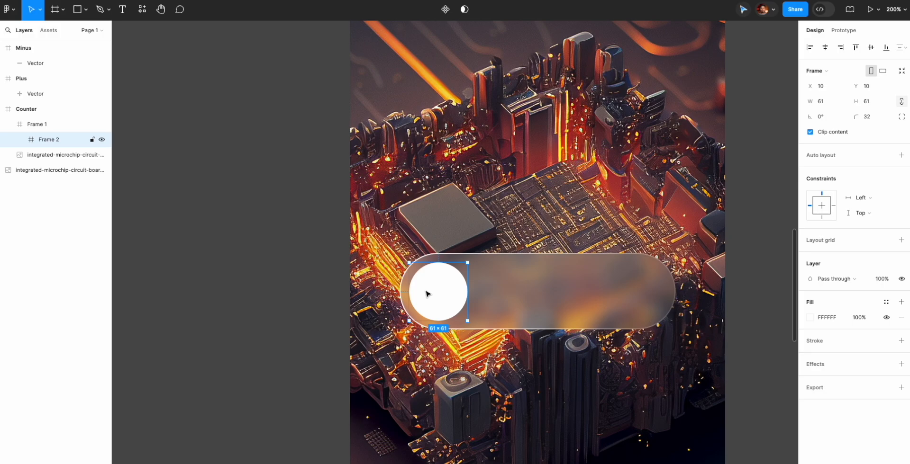
key("alt")
left_click(822, 102)
type("62")
key("Return")
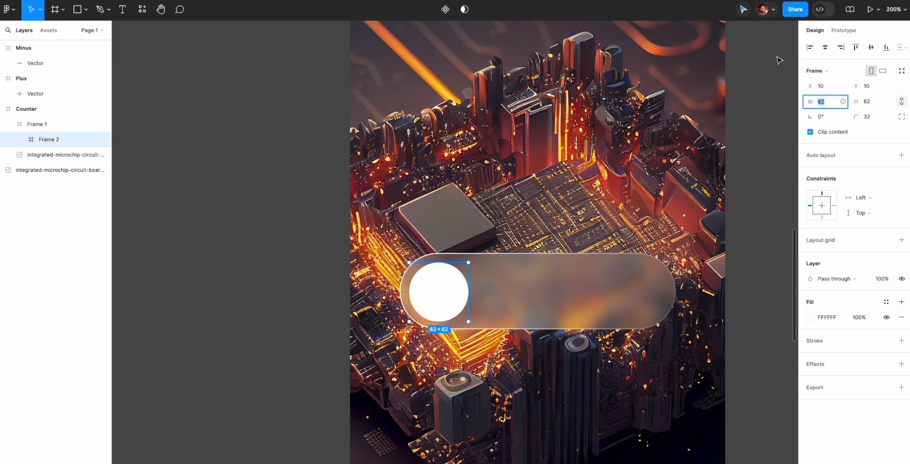
- Center the circle vertically in the pill and nudge it left to X 9
left_click(870, 47)
key("alt")
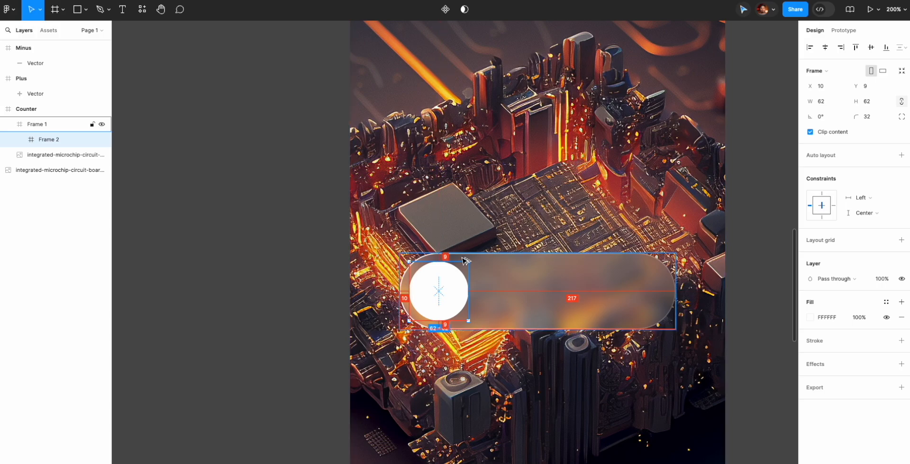
key("Left")
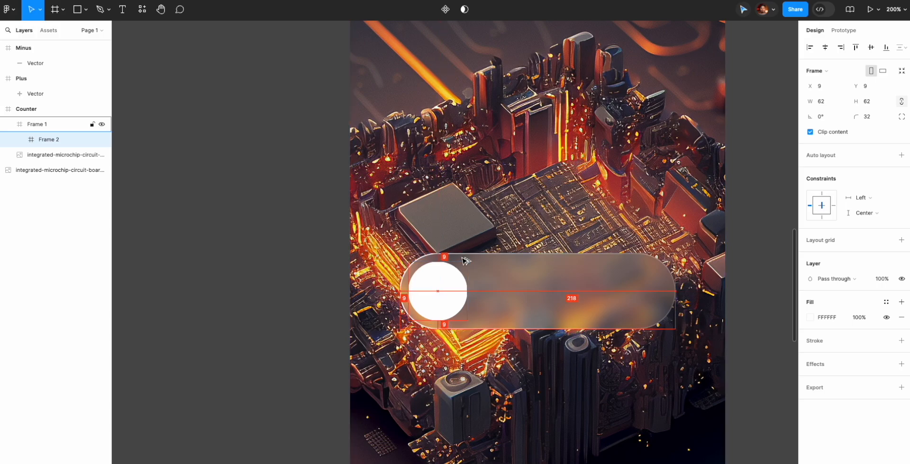
- Duplicate the white circle onto the empty canvas and place the copy near the minus and plus icons
scroll(375, 273, "left", 2)
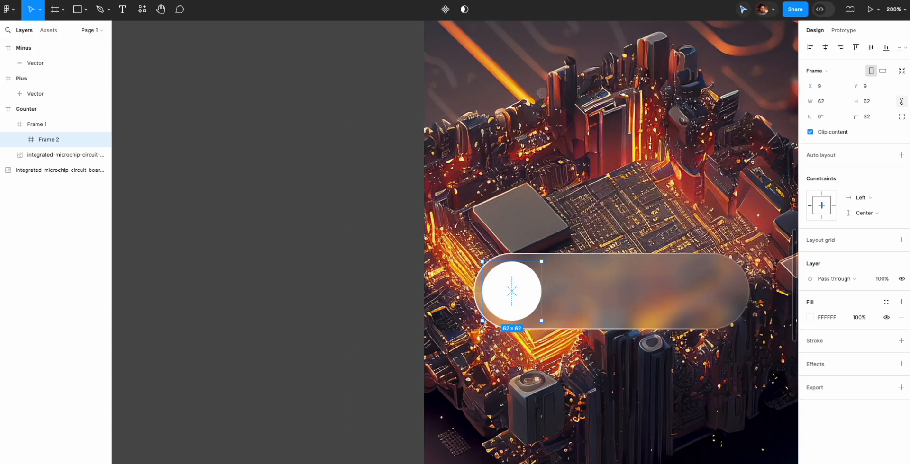
left_click_drag(481, 291, 253, 272)
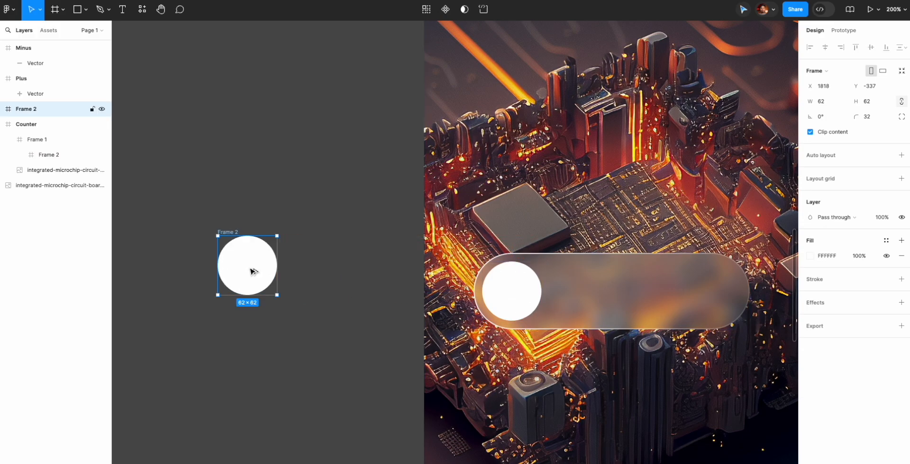
scroll(253, 268, "left", 8)
left_click_drag(605, 274, 379, 260)
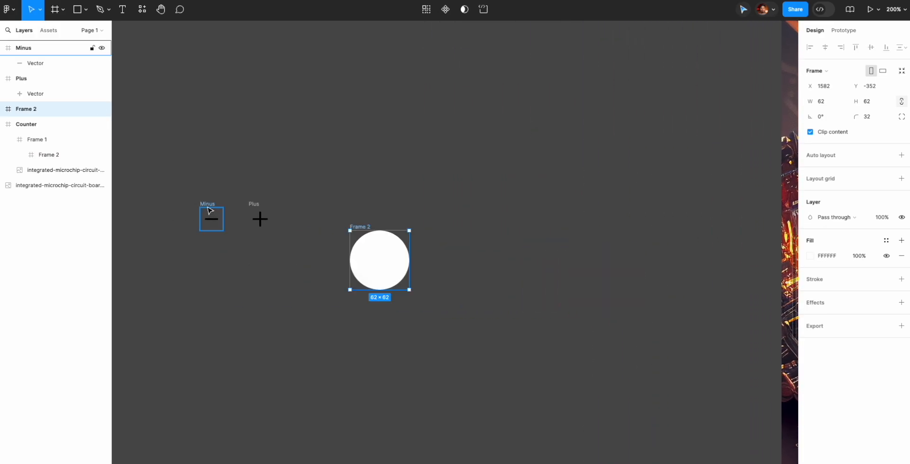
- Move the Minus icon into the duplicated white circle and resize it to 36 × 36
left_click(206, 204)
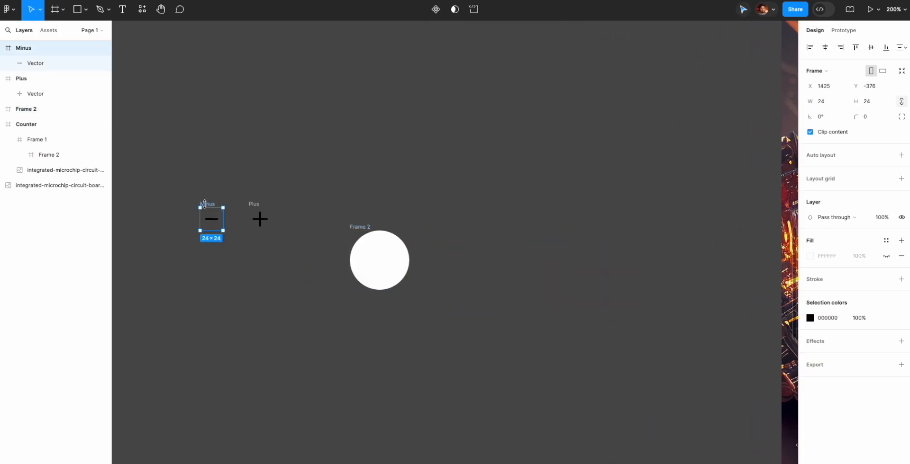
left_click_drag(205, 204, 373, 242)
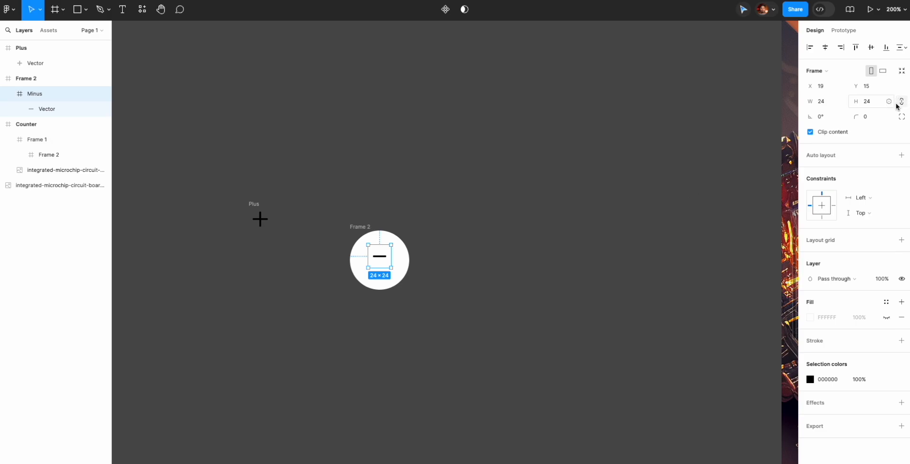
left_click(822, 103)
key("Return")
left_click(825, 102)
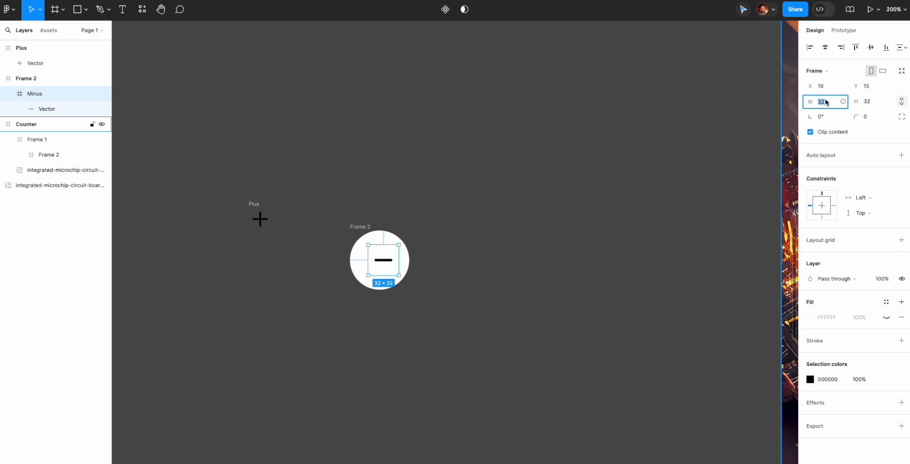
type("36")
key("Return")
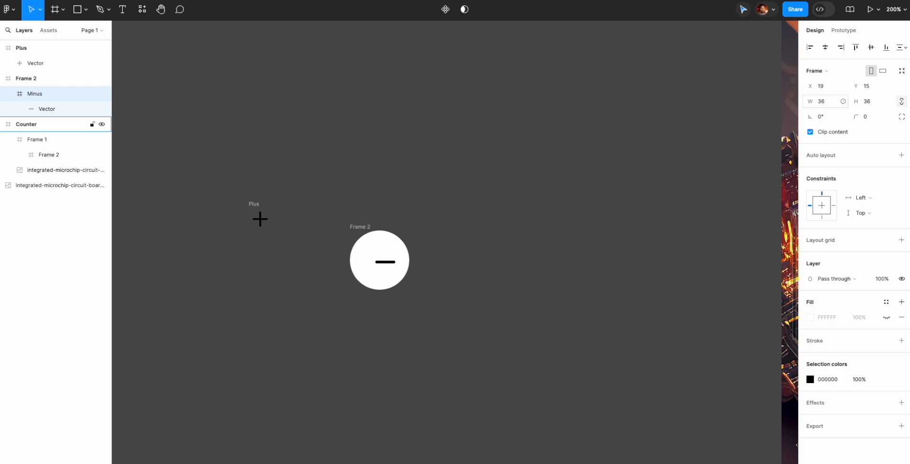
- Center the Minus icon inside the white circle and place a duplicate of the whole circle beside it
left_click(824, 47)
left_click(871, 47)
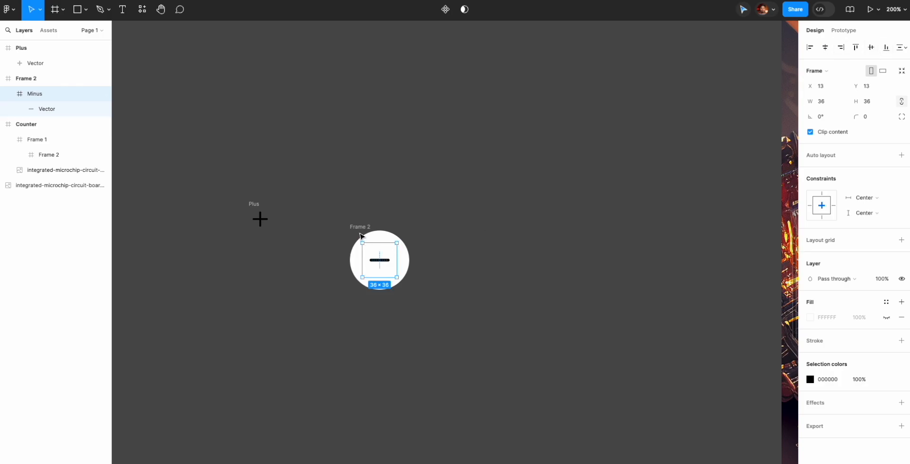
left_click(360, 235)
left_click(250, 207)
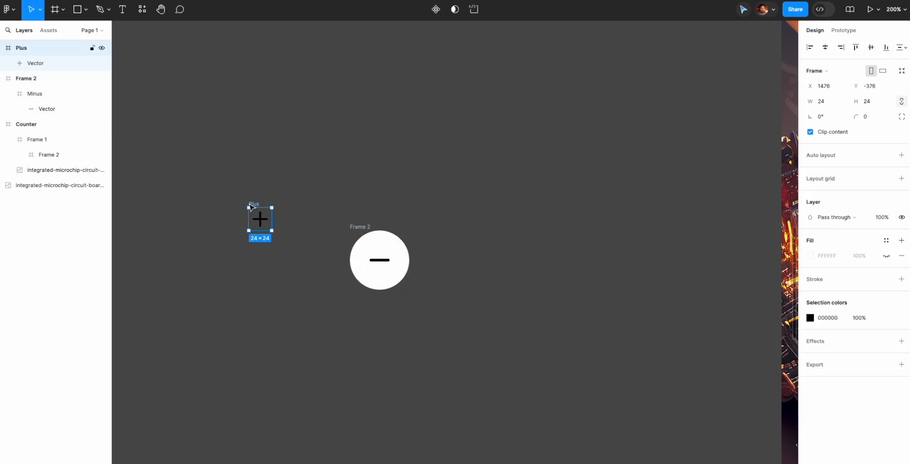
left_click(366, 228)
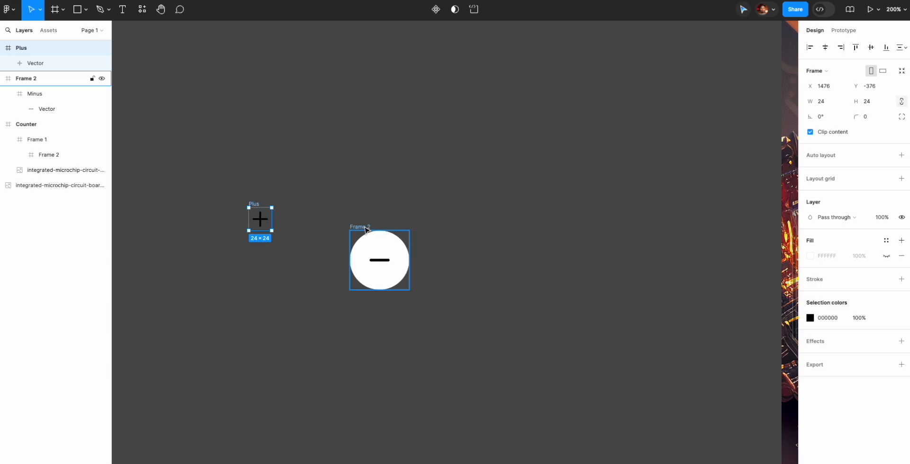
left_click_drag(363, 230, 520, 229)
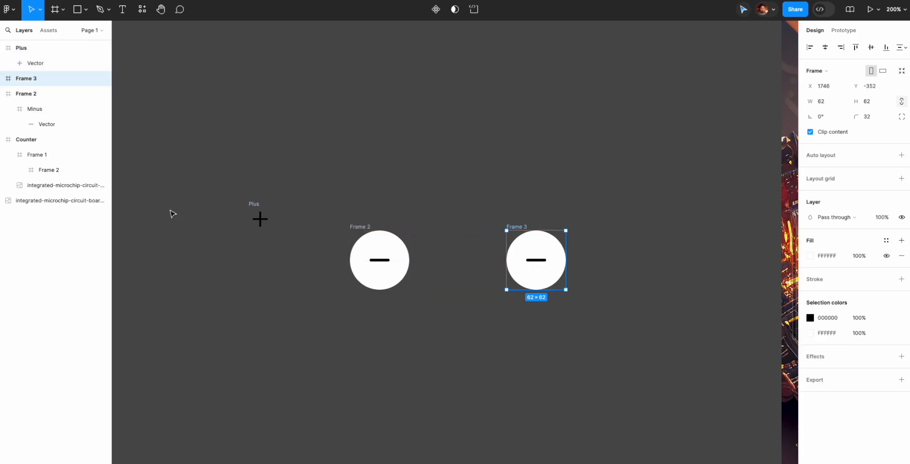
- Replace the minus icon in the duplicated circle with a copy of the Plus icon
left_click(250, 204)
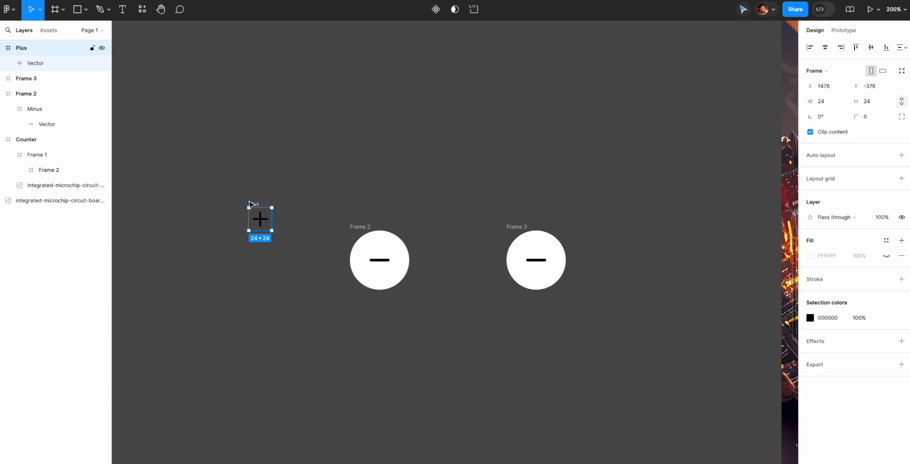
left_click(538, 261)
right_click(539, 260)
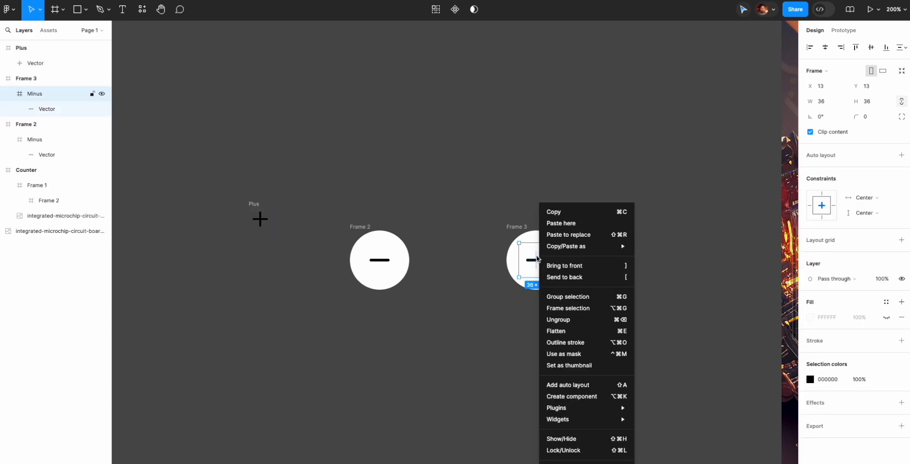
left_click(551, 235)
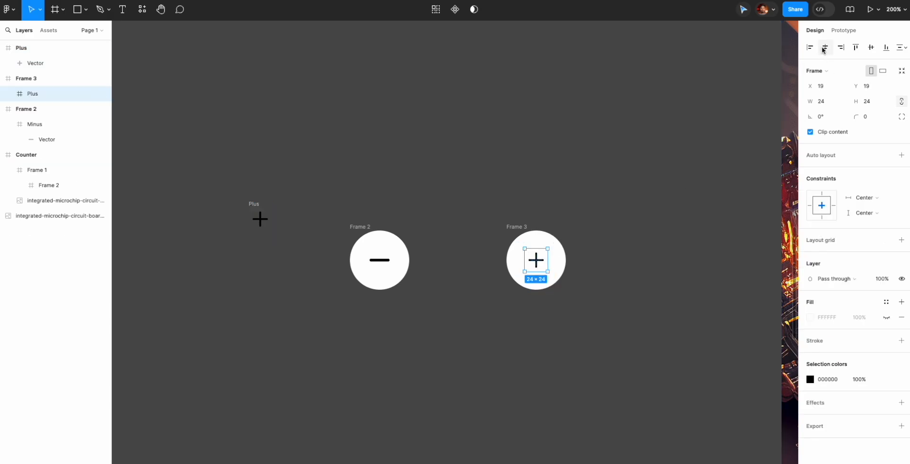
- Resize the Plus icon to 36 × 36 and center it horizontally and vertically in its circle
left_click(386, 256)
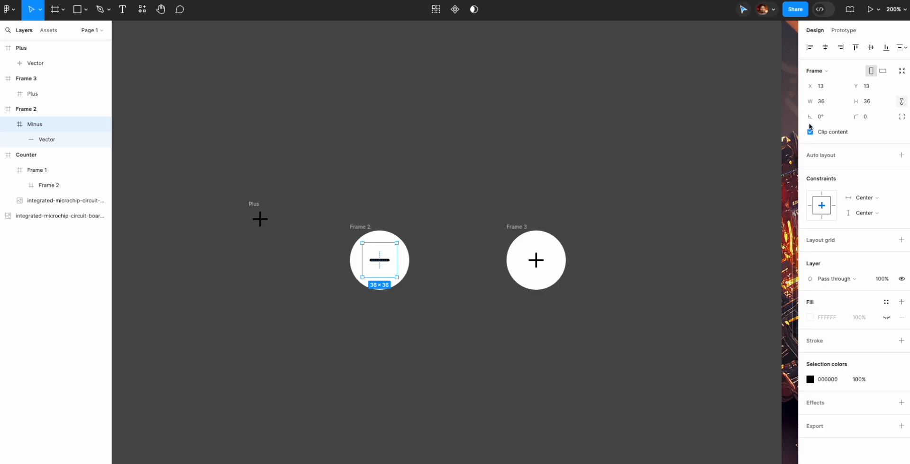
left_click(530, 260)
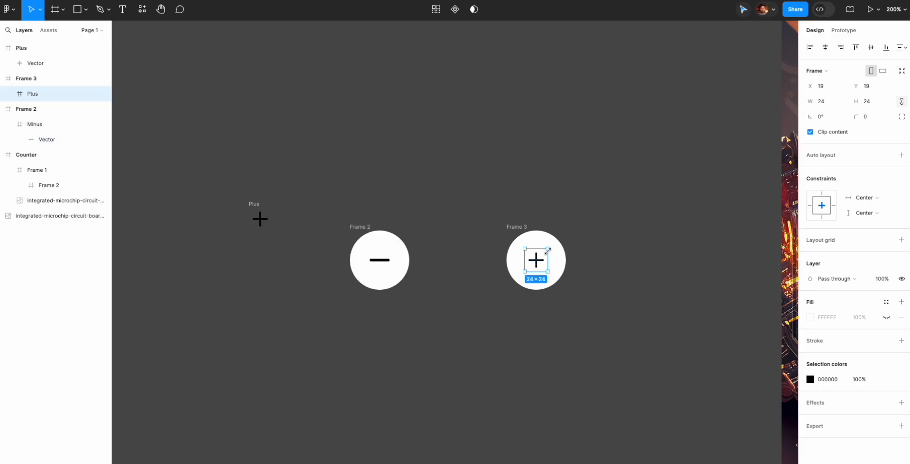
left_click(826, 102)
type("36")
key("Return")
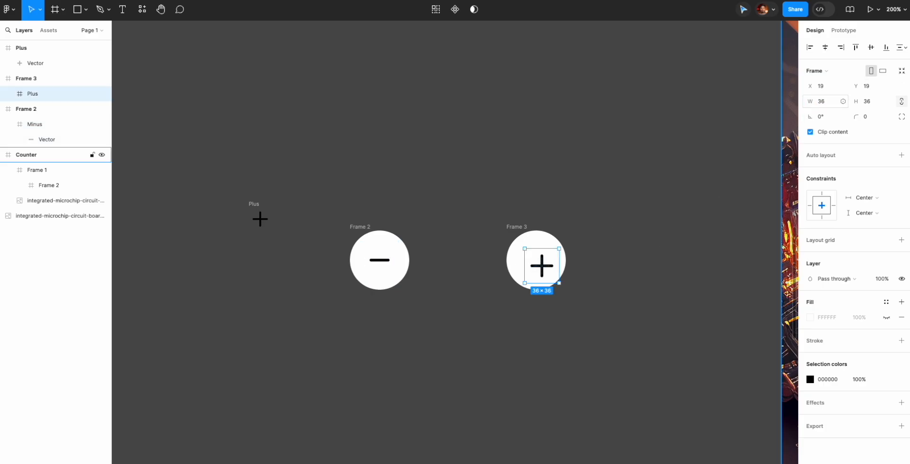
left_click(824, 47)
left_click(870, 48)
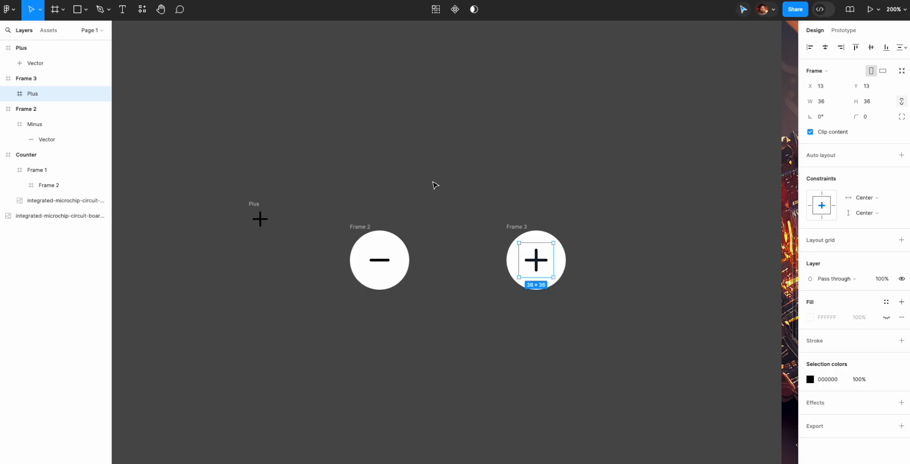
- Delete the loose Plus icon from the canvas and move the minus circle farther away from the plus circle
left_click(312, 152)
left_click_drag(312, 150, 222, 235)
key("Delete")
scroll(463, 359, "right", 2)
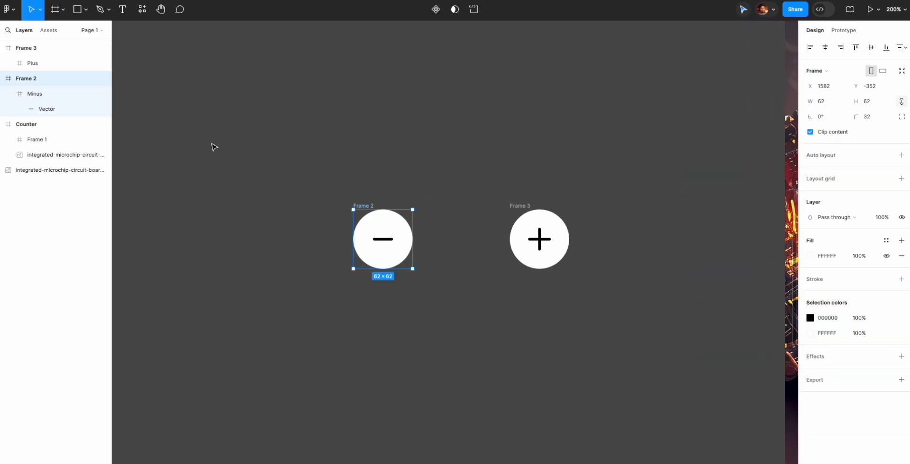
left_click_drag(368, 205, 280, 207)
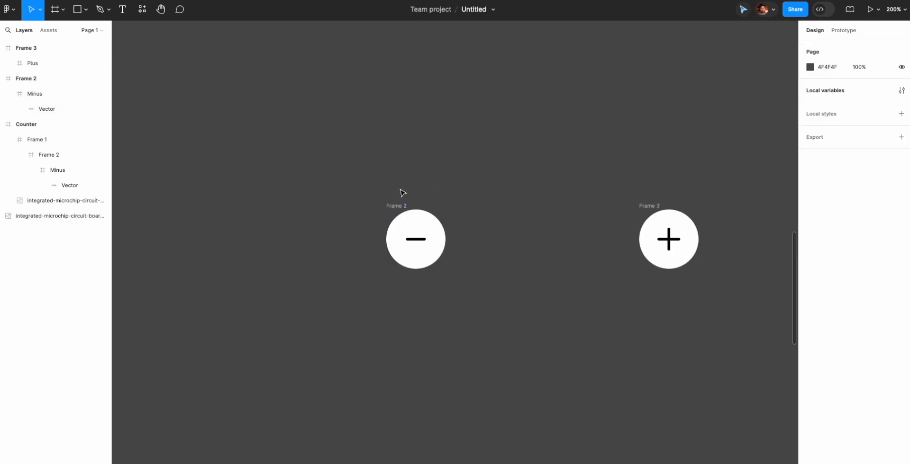
- Rename the minus circle's frame as Minus and turn it into a component
double_click(397, 204)
type("Minus")
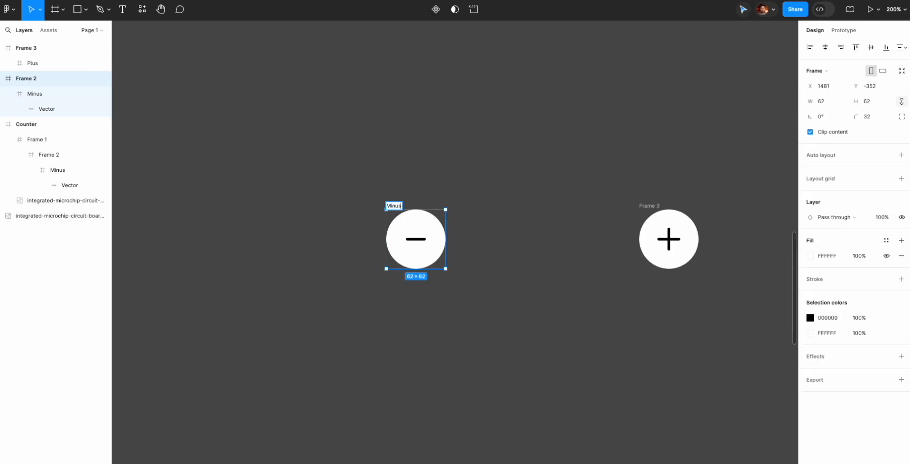
key("Return")
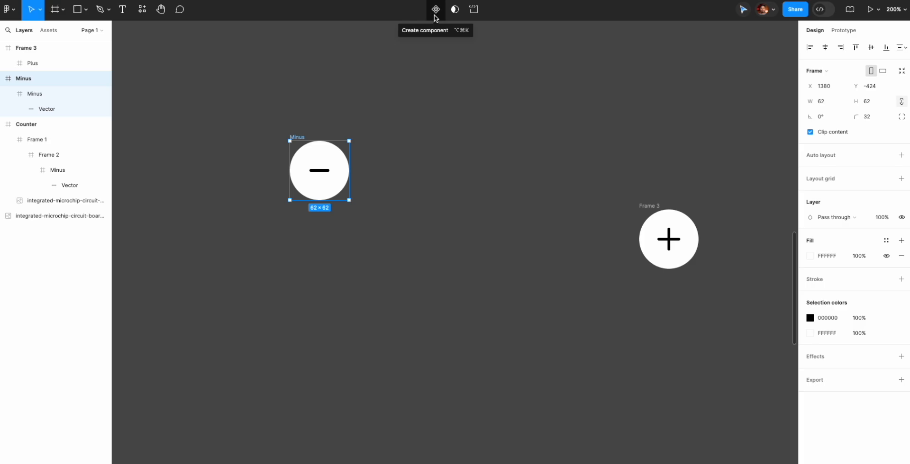
left_click(436, 10)
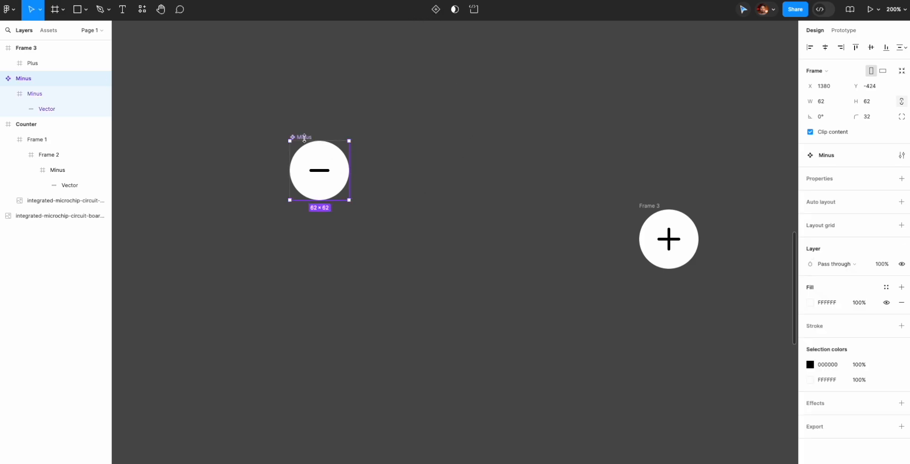
- Add a second variant to the Minus component and name it Pressed
left_click_drag(304, 139, 319, 141)
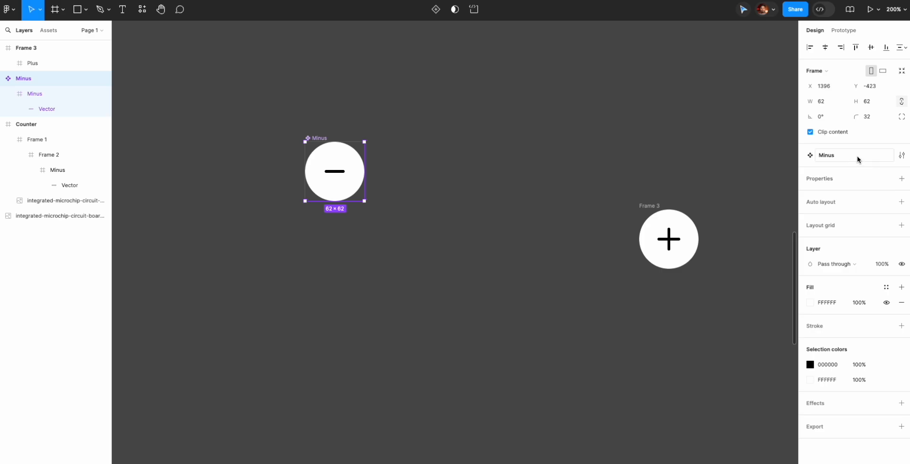
left_click(434, 10)
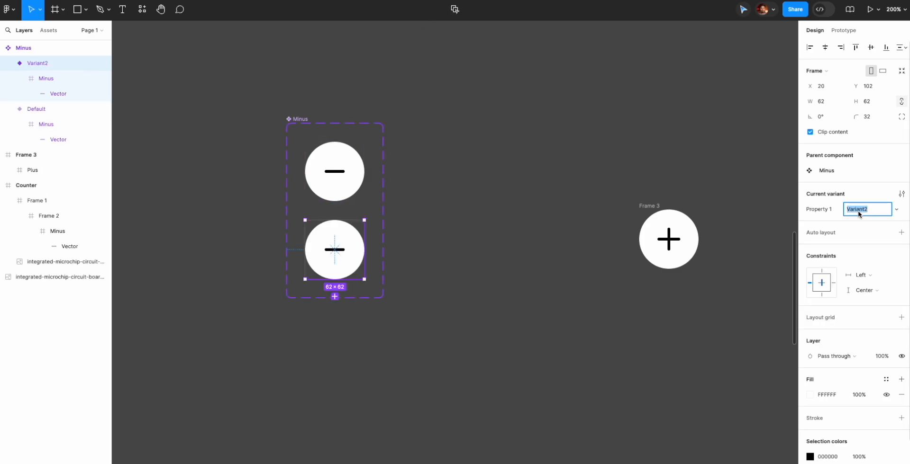
type("Pressed")
key("Return")
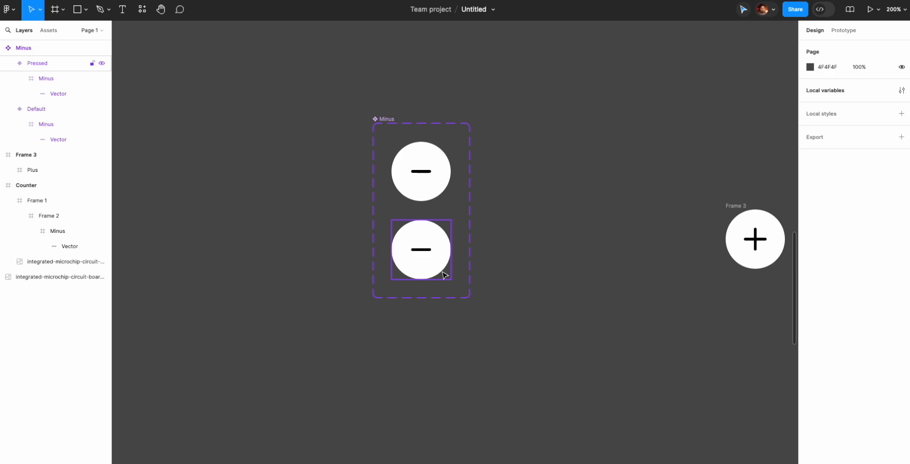
- Recolor the minus icon in the Pressed variant to pure red, FF0000
left_click(426, 256)
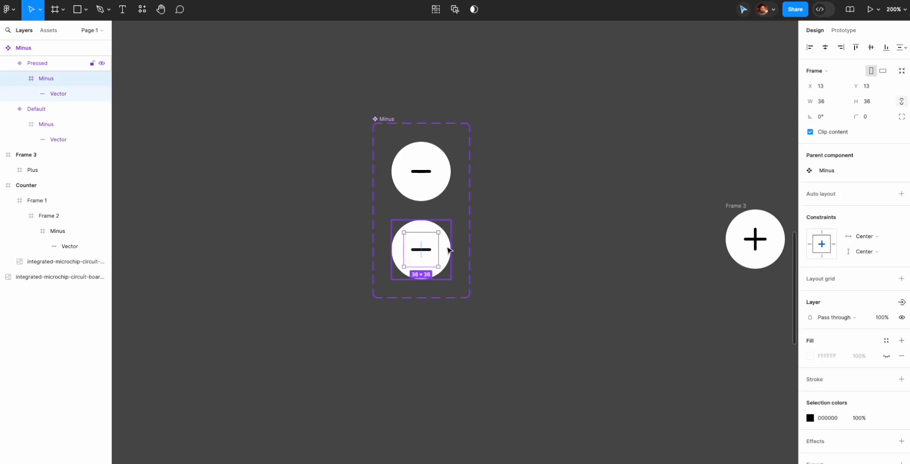
double_click(424, 252)
left_click(810, 418)
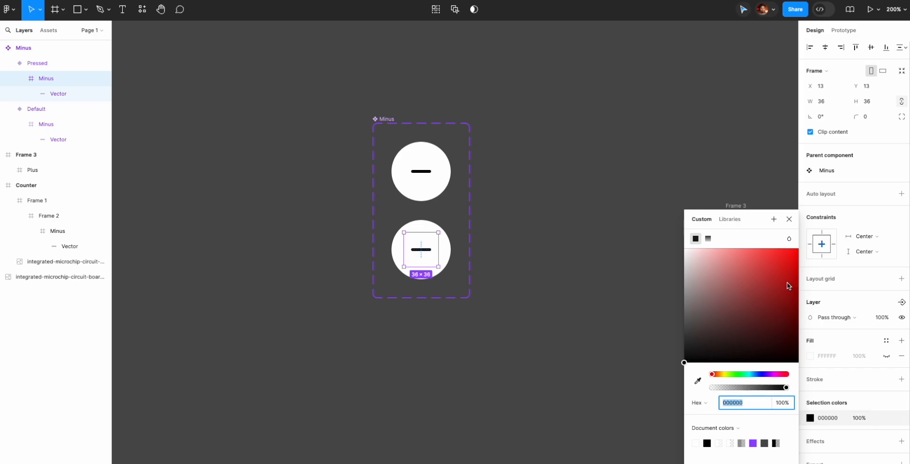
left_click_drag(787, 284, 798, 249)
left_click(789, 219)
- Fill the circle of the Pressed variant with black, 000000
left_click(443, 246)
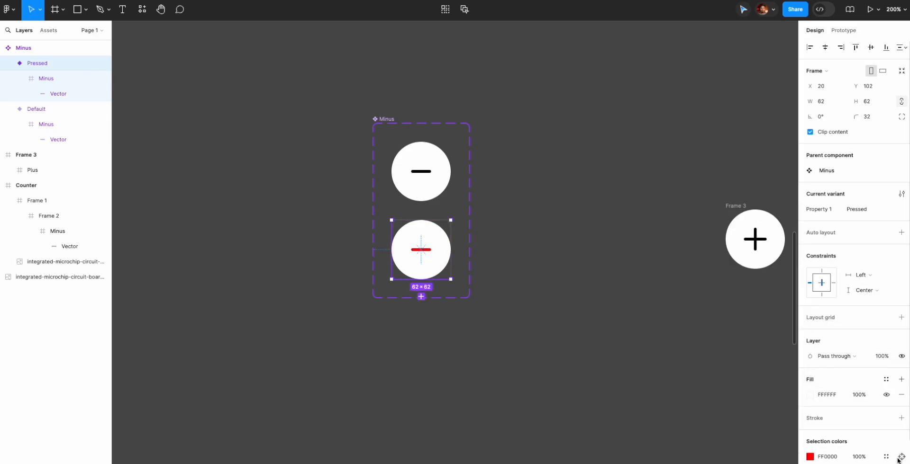
left_click(810, 394)
left_click_drag(760, 316, 684, 363)
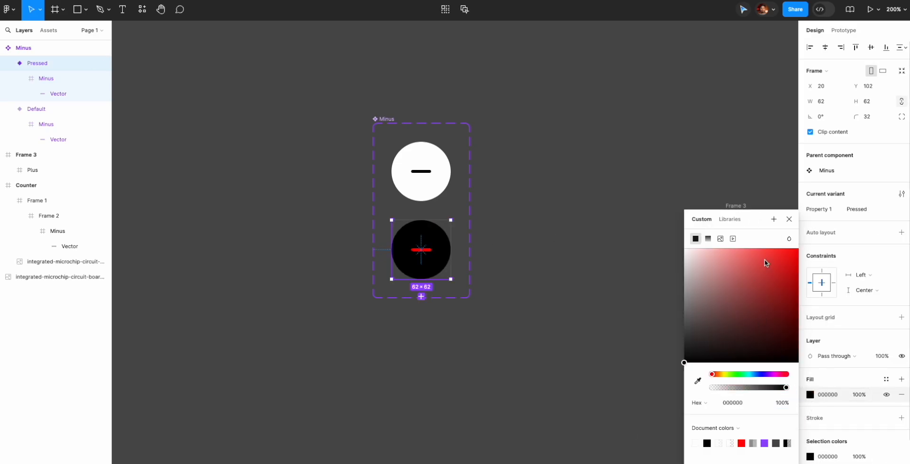
left_click(789, 219)
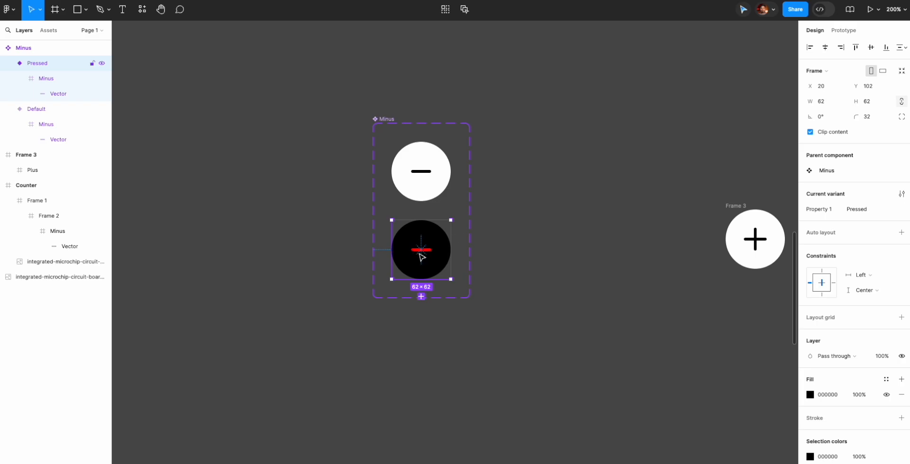
- Change the minus icon in the Pressed variant to white, FFFFFF
left_click(429, 252)
left_click(810, 418)
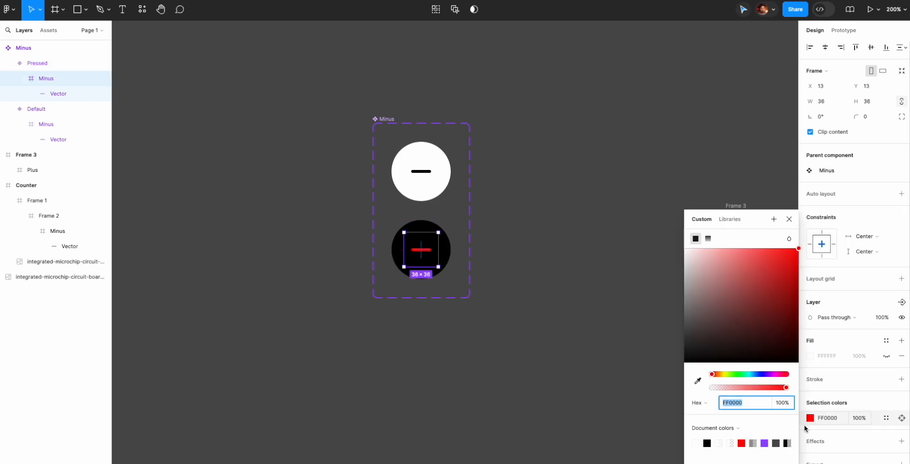
type("fff")
key("Return")
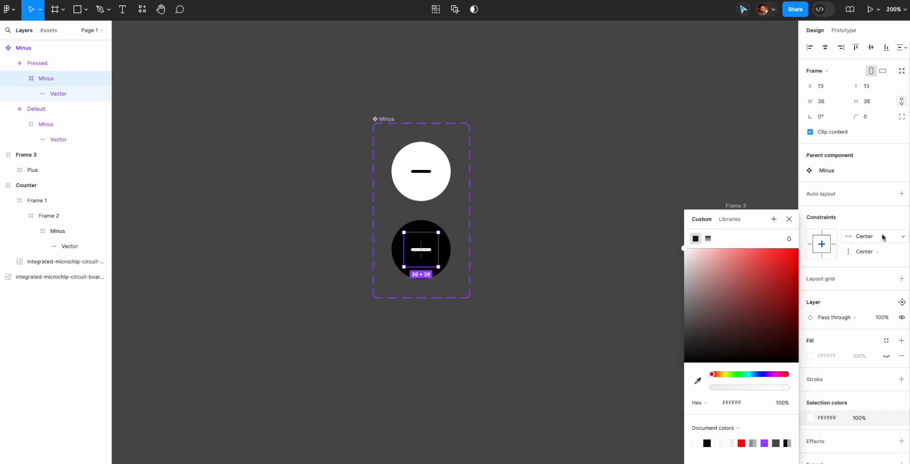
left_click(788, 220)
left_click(611, 229)
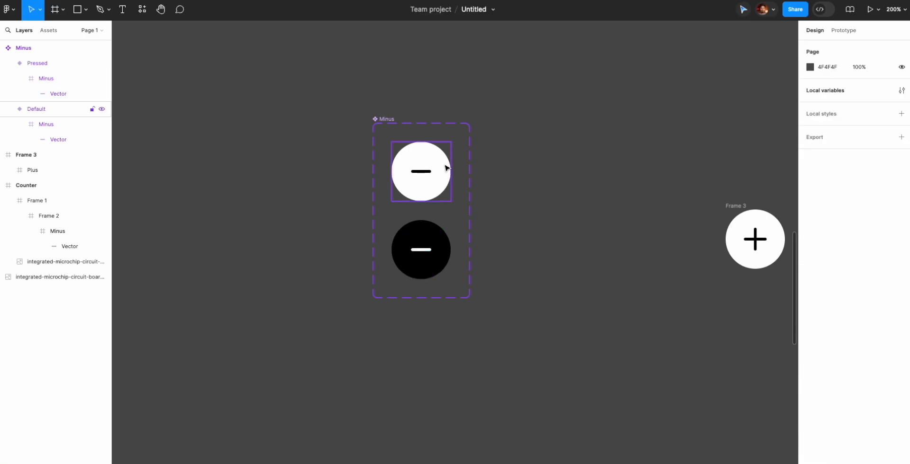
- Move the plus circle next to the Minus component set and rename its frame as Plus
scroll(564, 260, "right", 5)
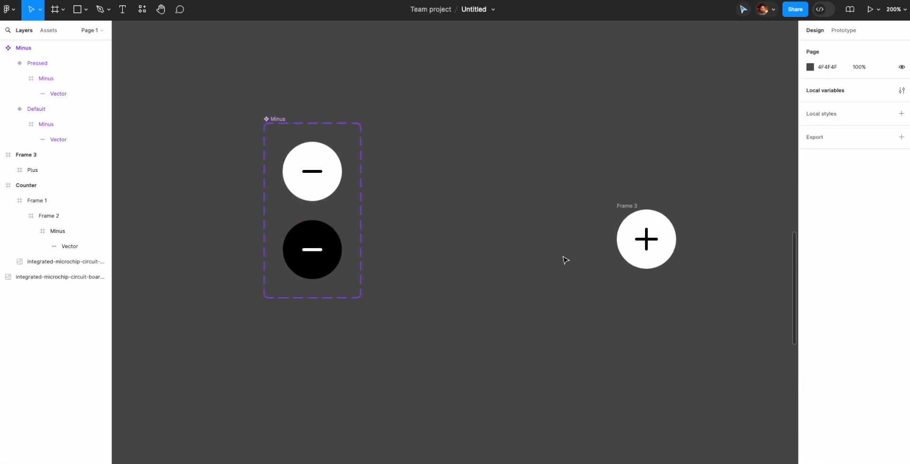
left_click_drag(624, 206, 432, 134)
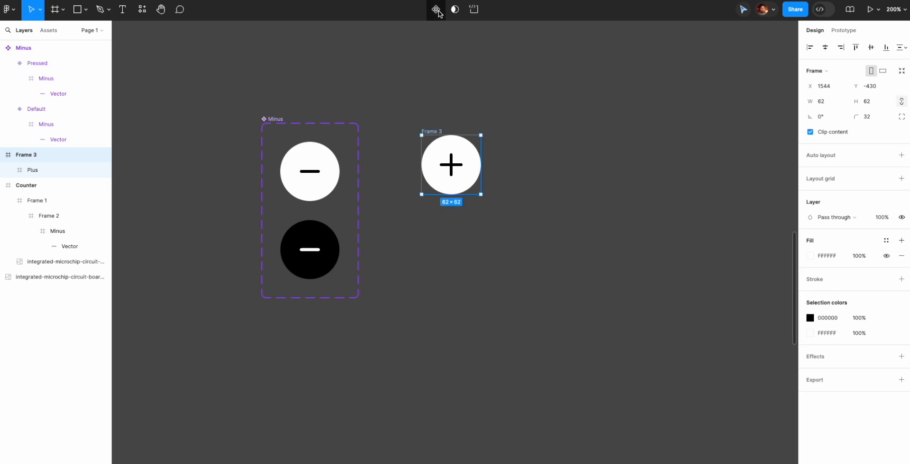
double_click(431, 131)
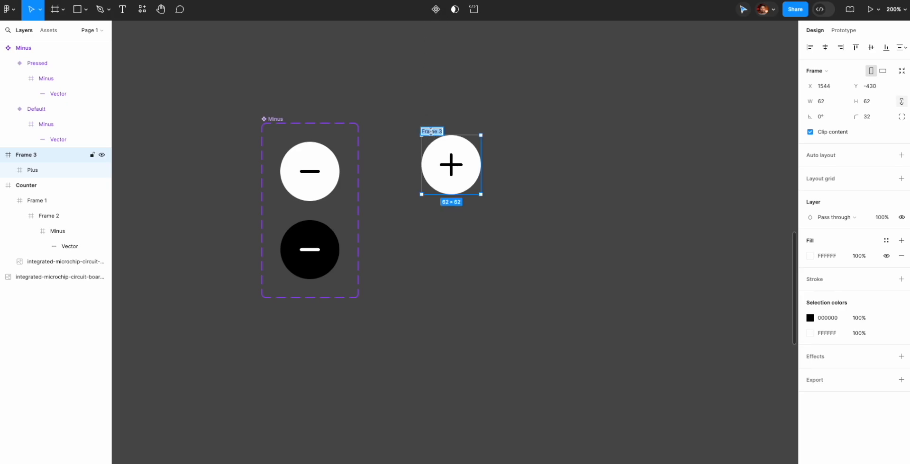
type("Plus")
left_click(517, 98)
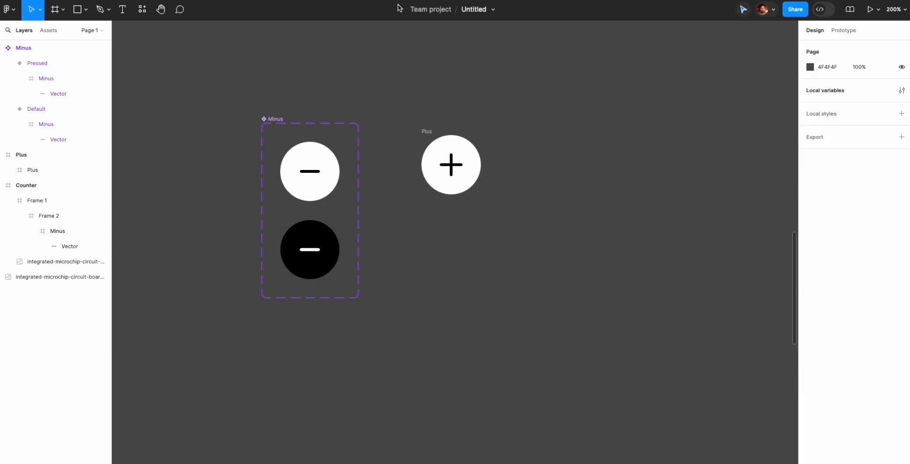
- Turn the Plus circle into a component and add a second variant to it
left_click(447, 138)
left_click(435, 9)
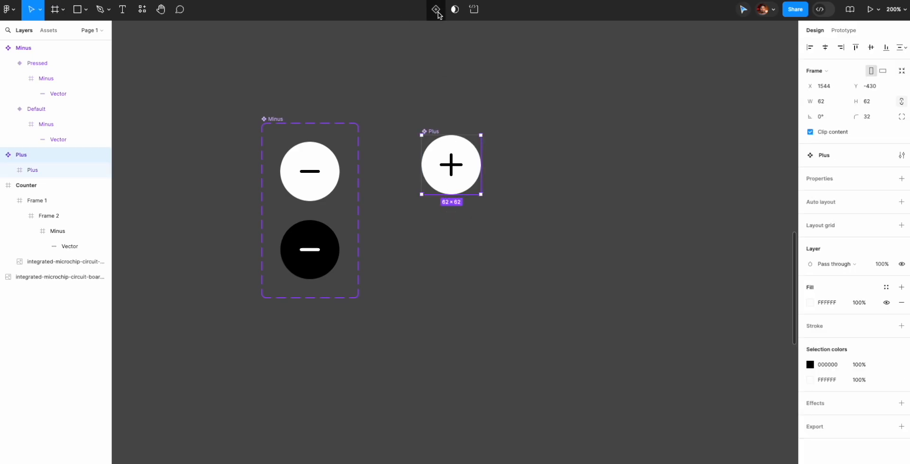
left_click(436, 10)
- Recolor the plus icon in the second Plus variant to FF0000
left_click(449, 256)
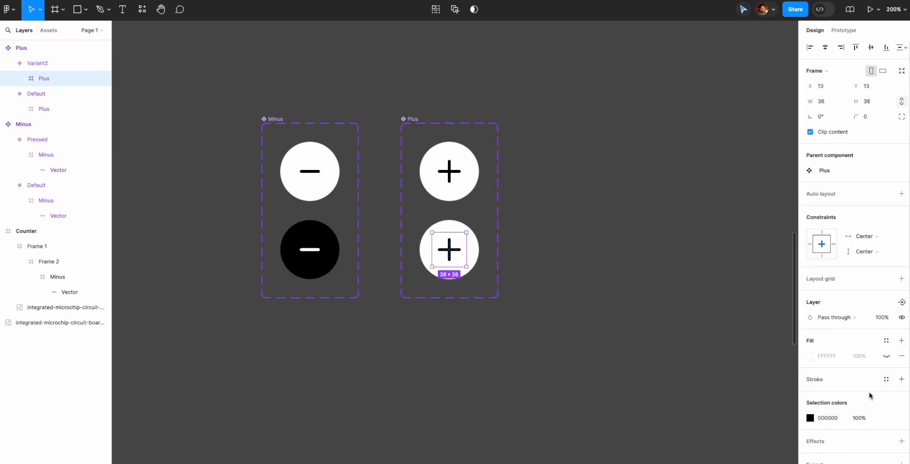
left_click(810, 417)
type("ff0000")
key("Return")
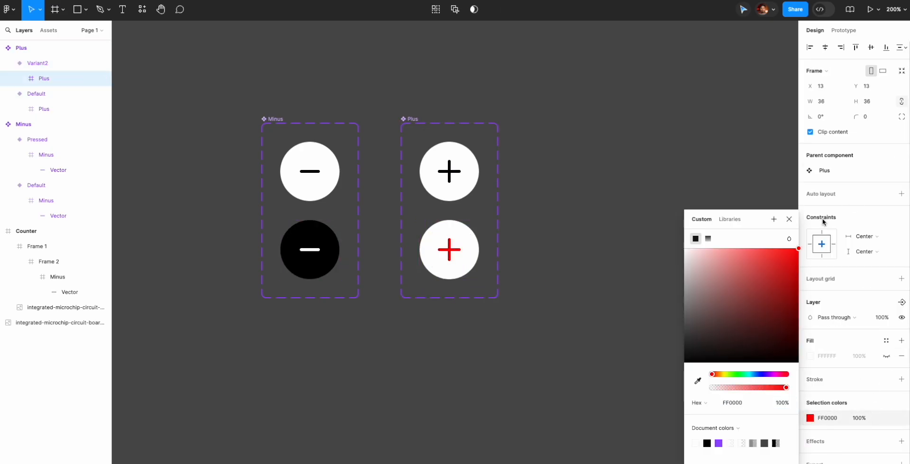
left_click(789, 220)
- Make the second Plus variant's circle black and recolor its plus icon to white, FFFFFF
left_click(810, 418)
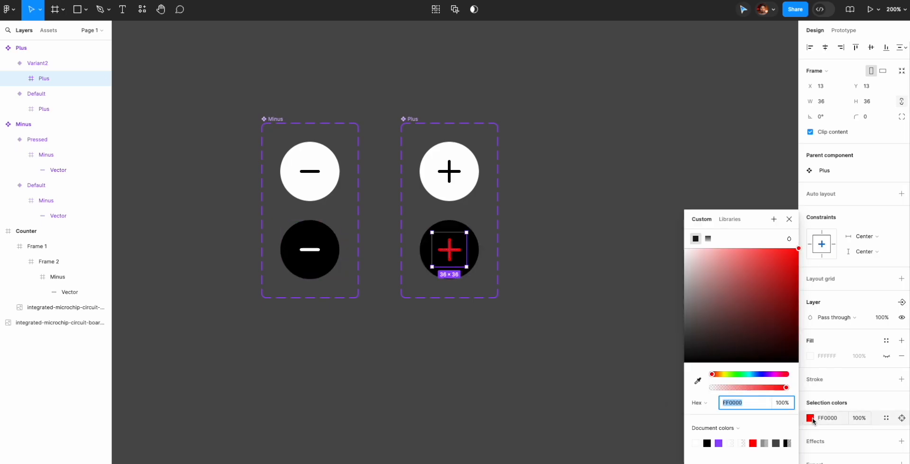
left_click(768, 324)
left_click_drag(768, 324, 640, 227)
left_click(789, 220)
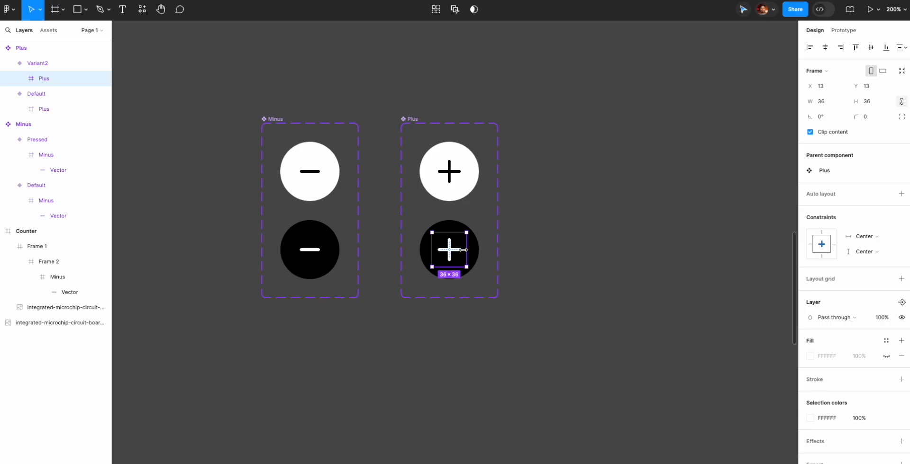
left_click(625, 255)
- Connect the Minus component's Default variant to its Pressed variant with an On tap interaction
left_click(305, 172)
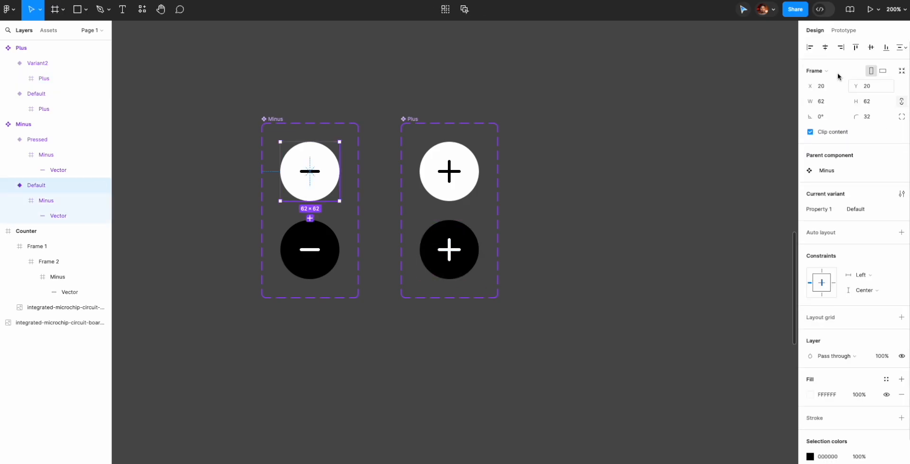
left_click(840, 31)
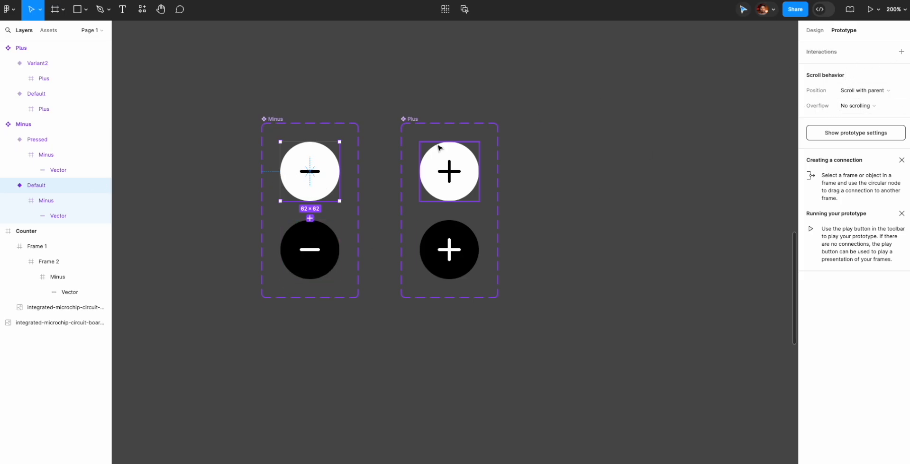
left_click_drag(309, 244, 667, 192)
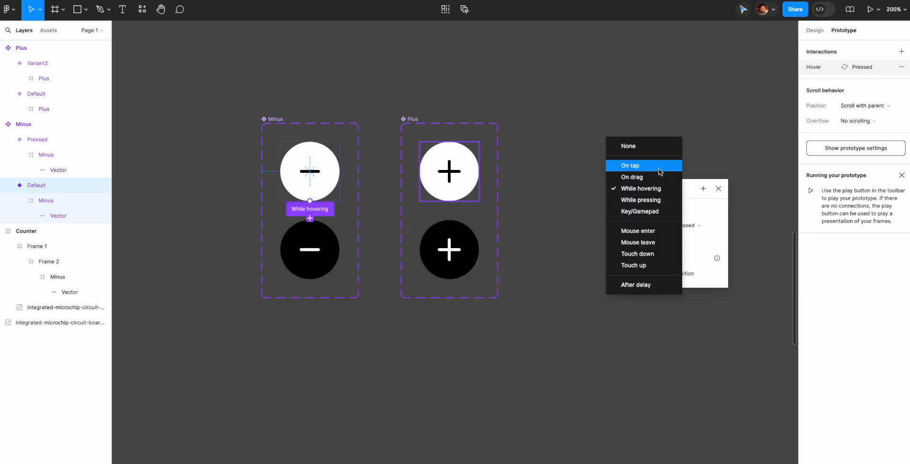
left_click(660, 171)
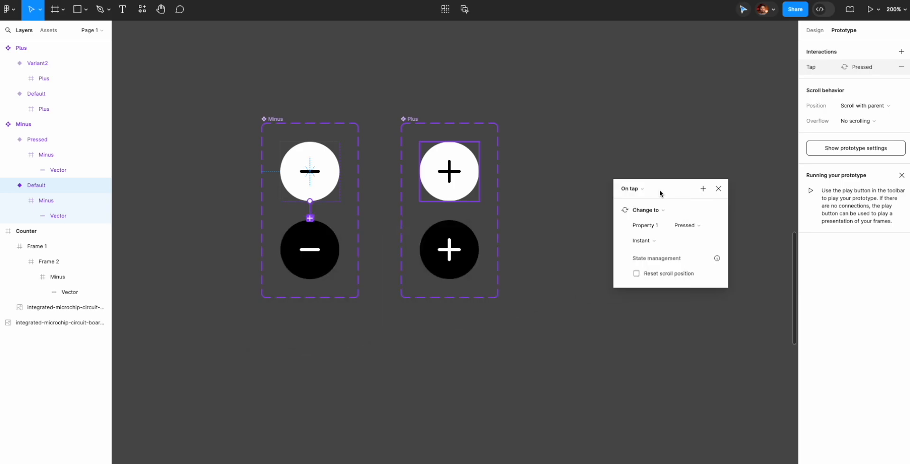
- Set the Minus interaction's transition to Smart animate with an ease in and out curve
left_click(652, 242)
left_click(650, 263)
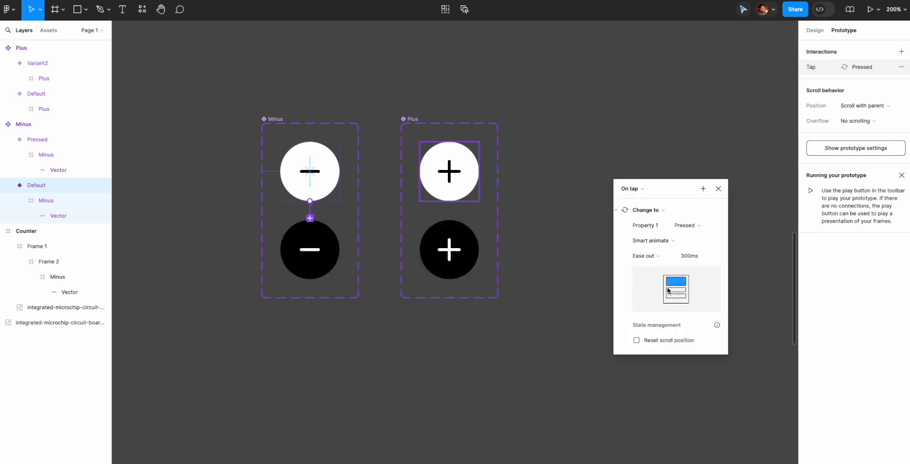
left_click(649, 257)
left_click(676, 302)
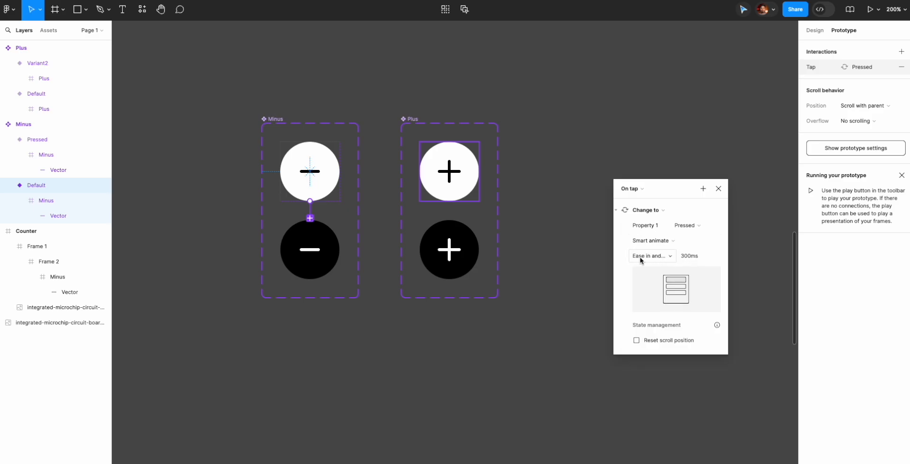
left_click(482, 185)
- Connect the Plus component's Default variant to Variant2 with an On tap, Smart animate interaction of 300 ms
double_click(448, 172)
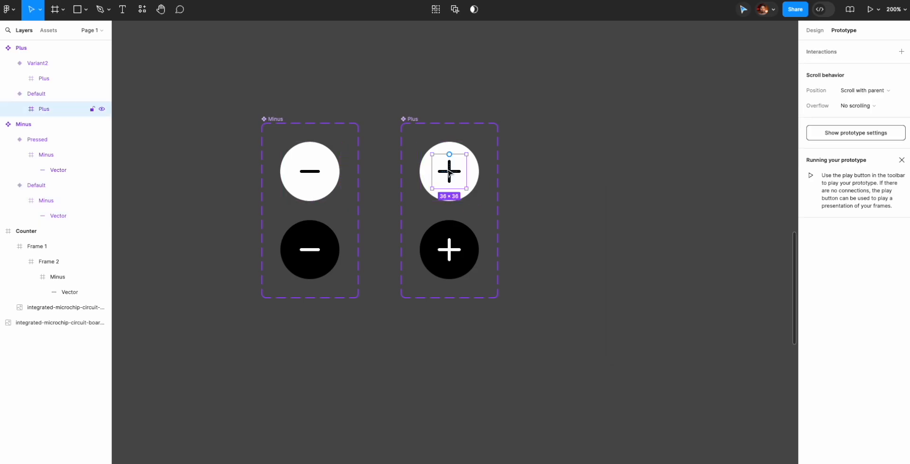
left_click(562, 188)
left_click(478, 171)
left_click_drag(449, 201, 452, 239)
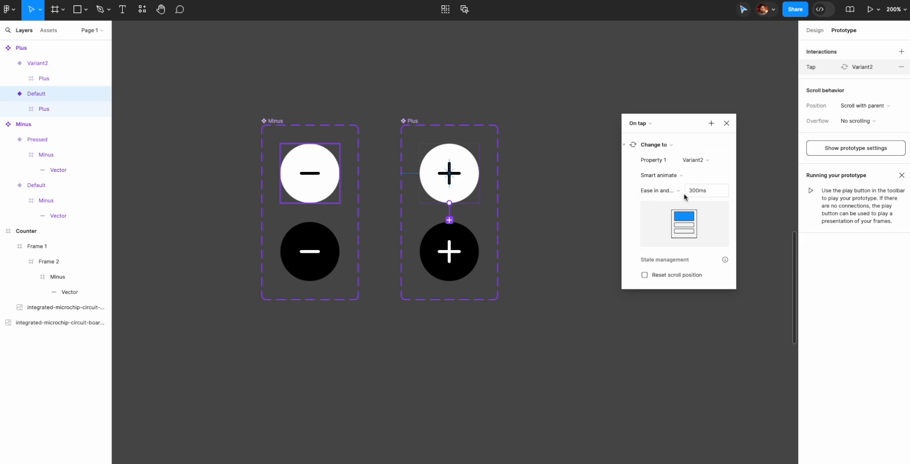
left_click(737, 132)
- Delete the original minus circle frame from the glass pill on the Counter screen
scroll(652, 149, "right", 10)
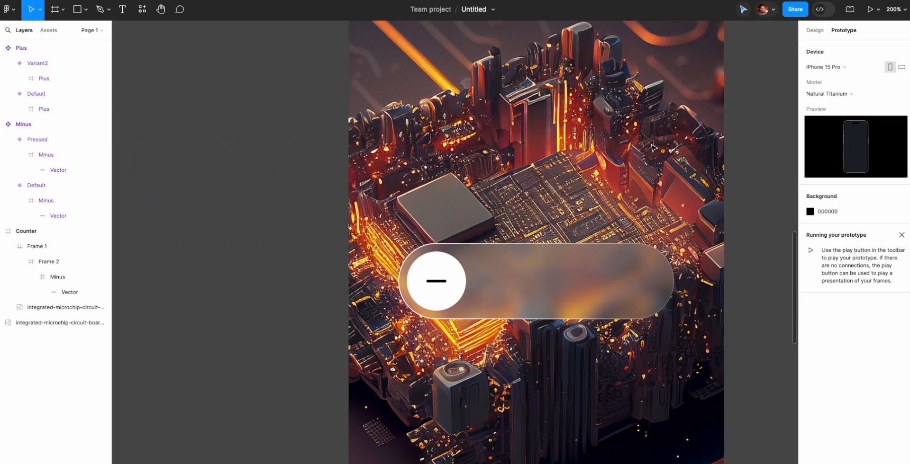
left_click(489, 265)
left_click(412, 273)
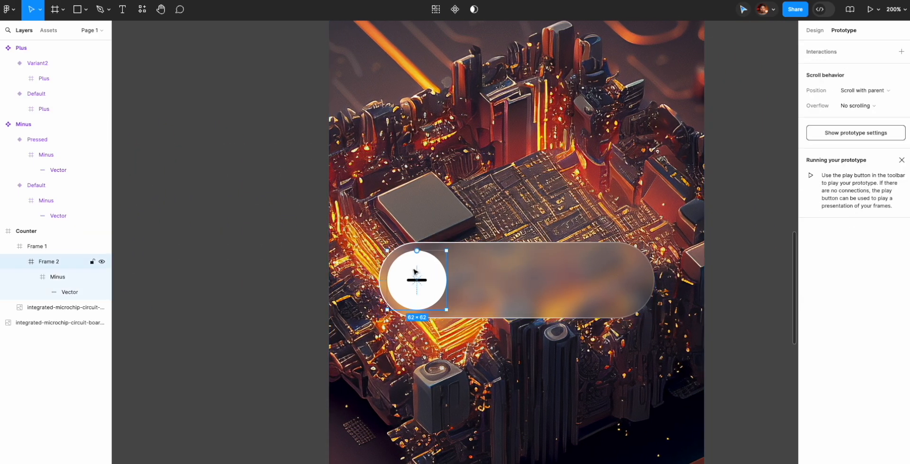
key("Delete")
key("Escape")
key("Escape")
- Place instances of the local Minus and Plus components at opposite ends of the glass pill
left_click(813, 37)
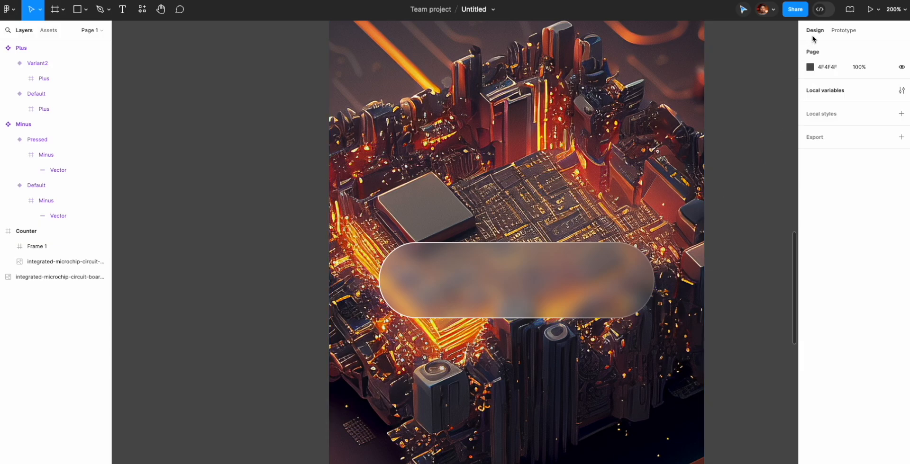
scroll(171, 183, "left", 10)
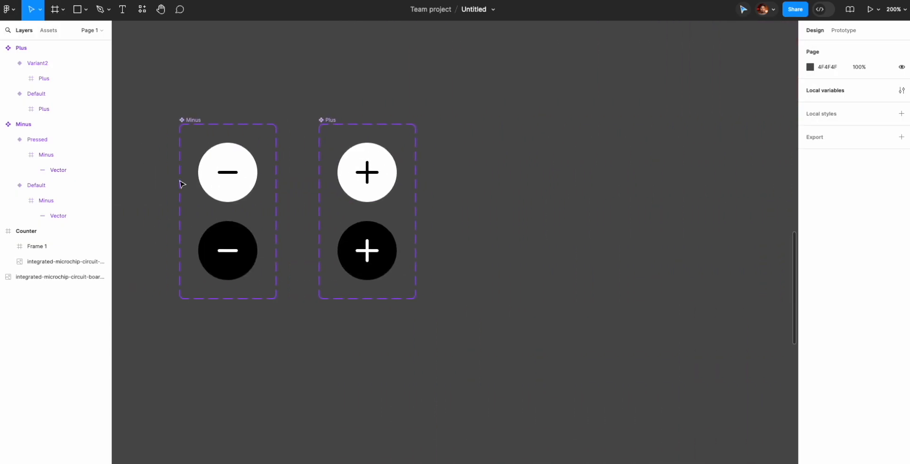
left_click(50, 31)
scroll(370, 116, "right", 10)
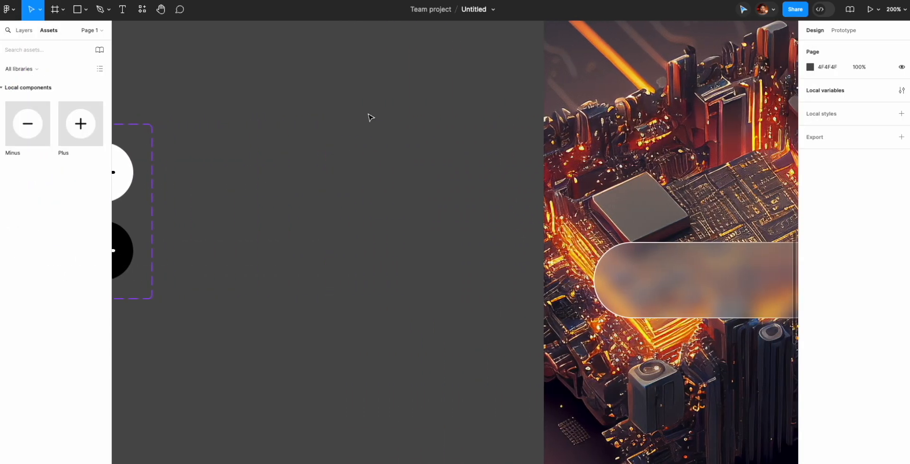
left_click_drag(22, 127, 429, 293)
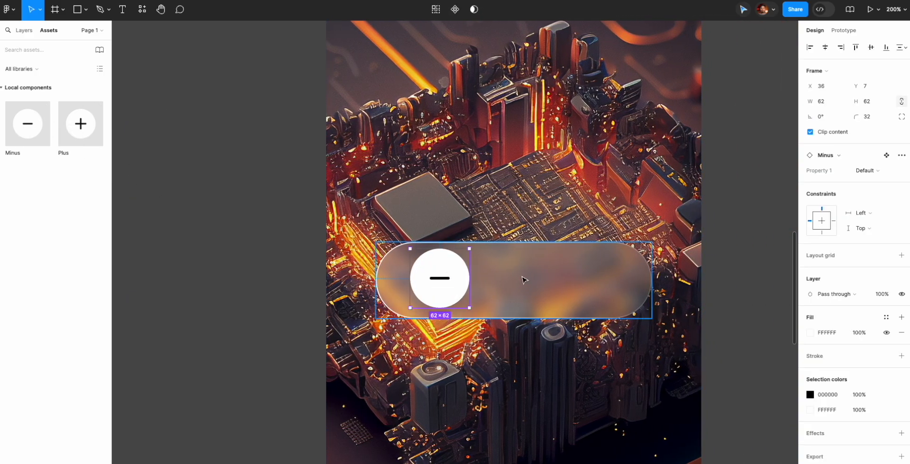
left_click_drag(77, 120, 602, 273)
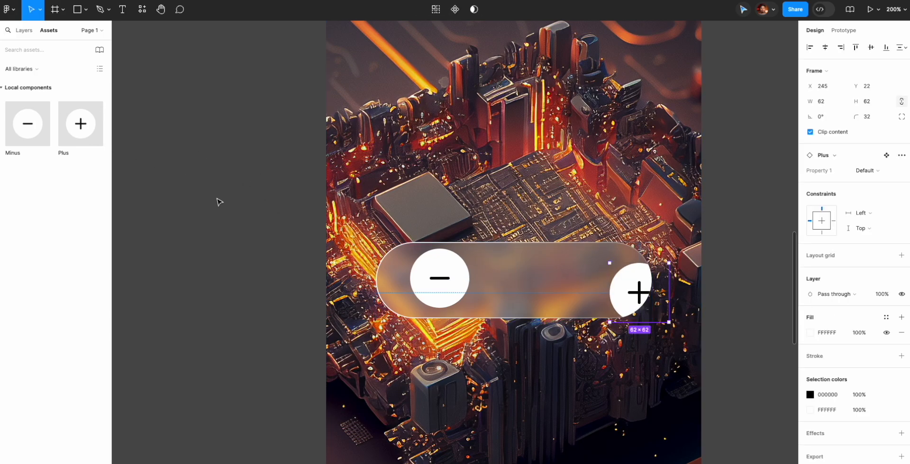
- Center the Minus instance vertically in the pill and move it to X 9
left_click(24, 30)
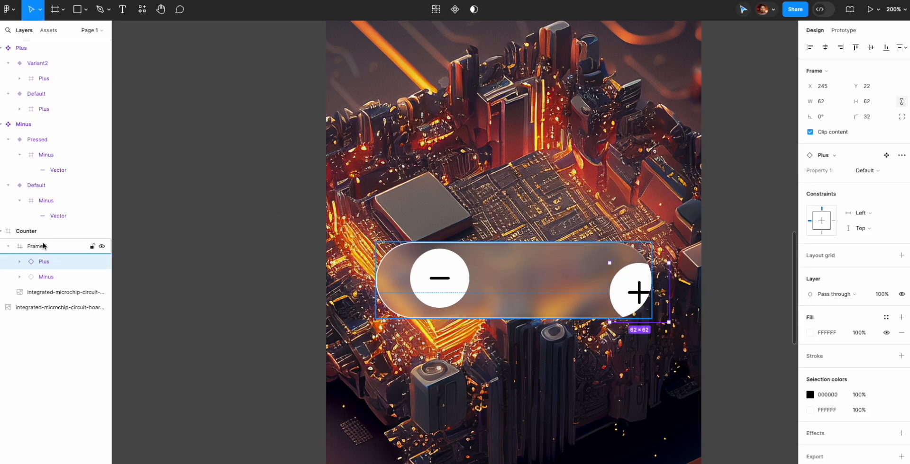
left_click(44, 277)
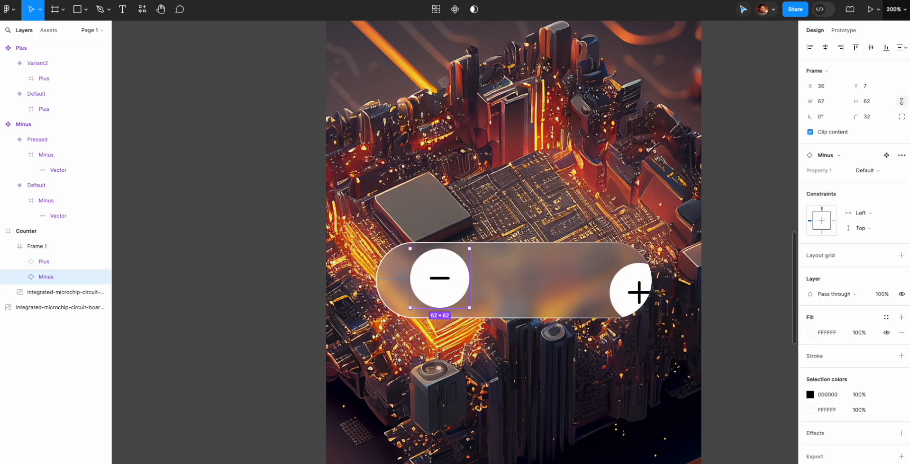
left_click(871, 46)
key("shift+Left")
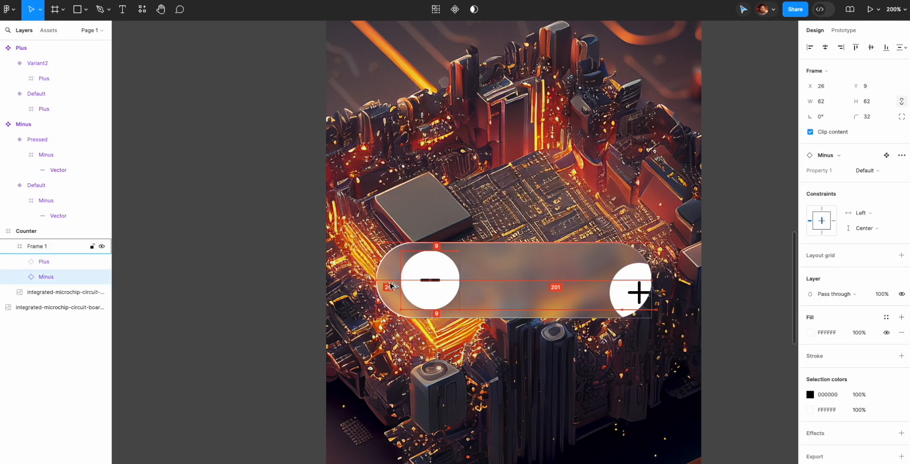
key("shift+Left")
key("shift+Left")
key("Right")
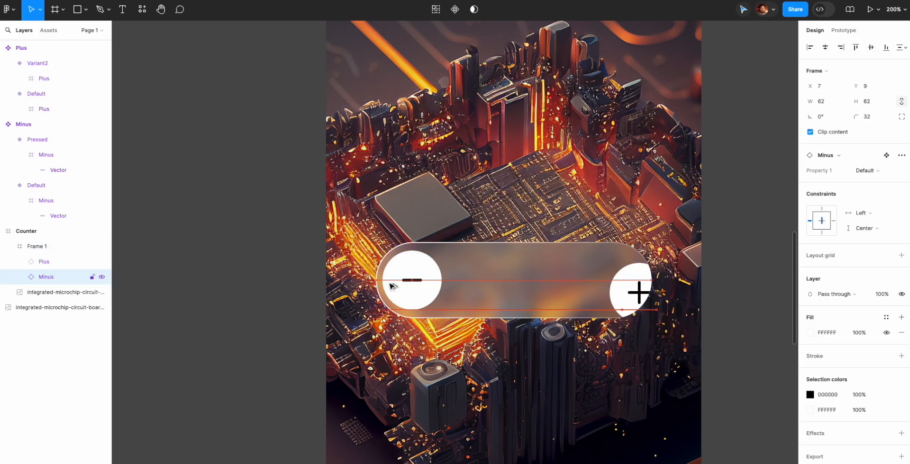
key("Right")
key("Right")
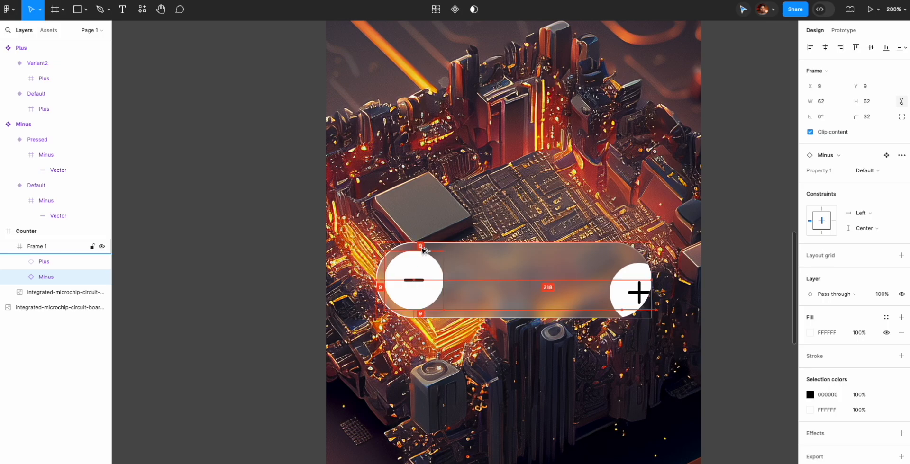
- Center the Plus instance vertically in the pill and move it to X 218, matching the minus button's edge spacing
left_click(637, 293)
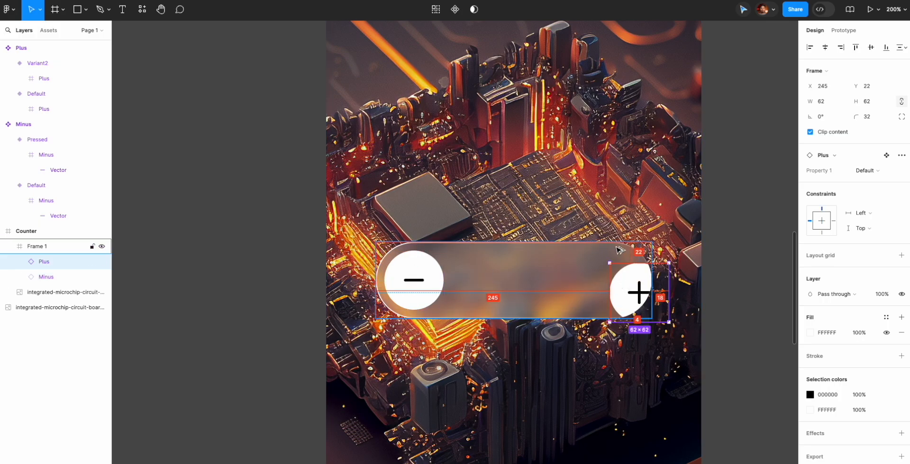
left_click(871, 47)
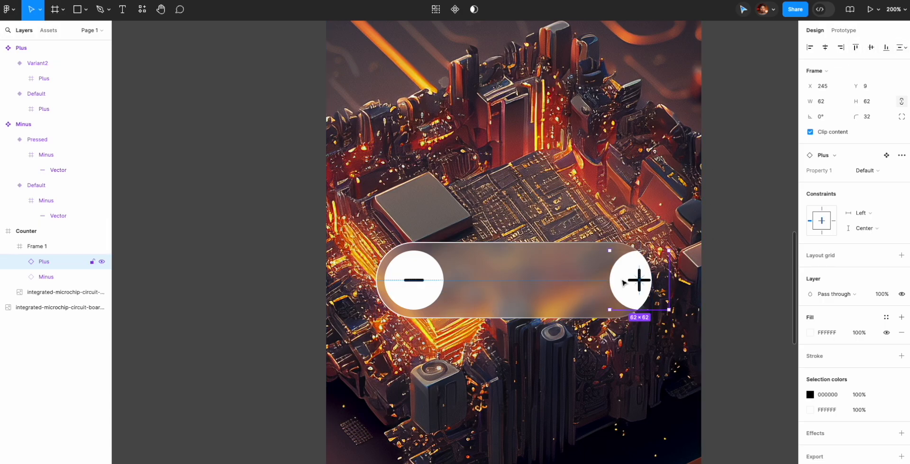
key("alt")
key("Left")
key("Left")
key("Left")
key("Left")
key("Left")
key("Left")
key("Left")
key("Left")
key("Left")
key("Left")
key("Left")
key("Left")
key("Left")
key("Left")
key("Left")
key("Left")
key("Left")
key("Left")
key("Left")
key("Left")
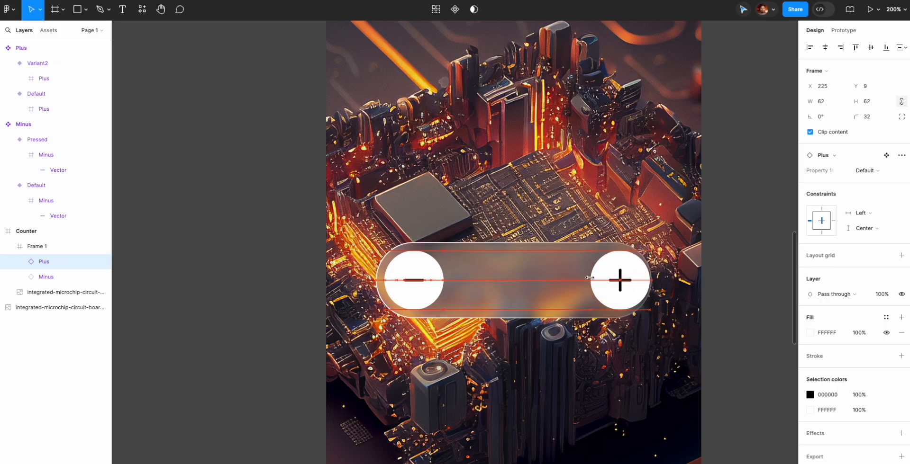
key("Right")
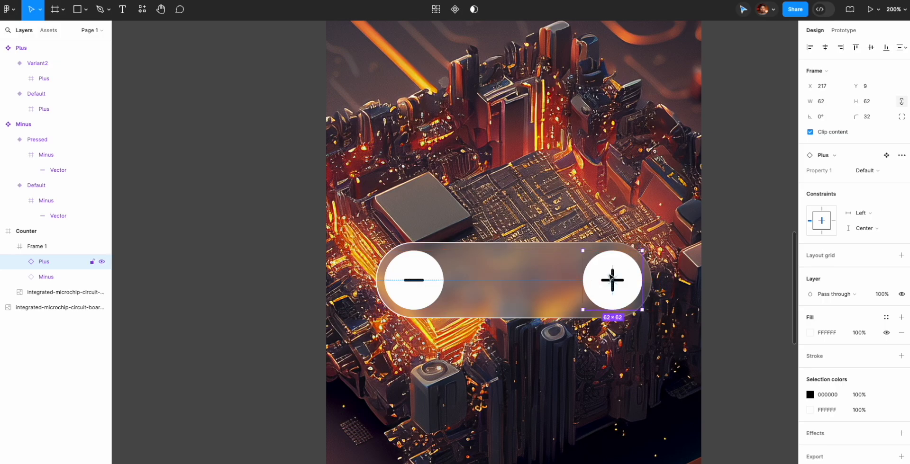
key("alt")
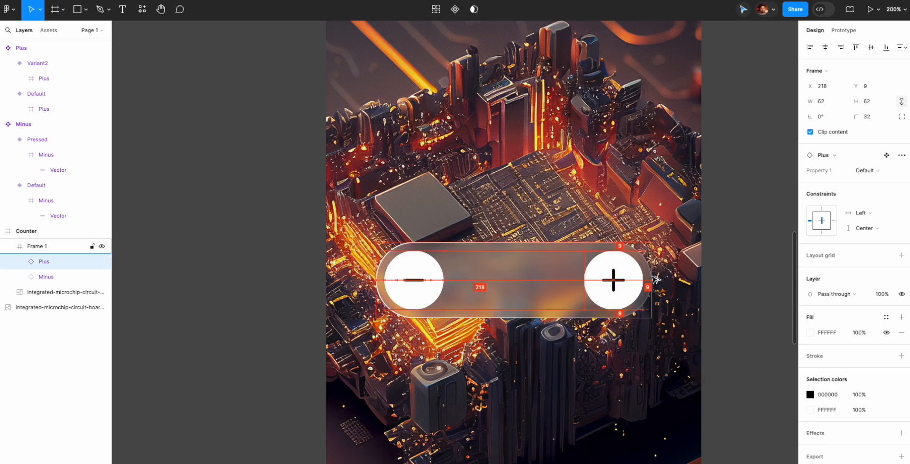
left_click(735, 265)
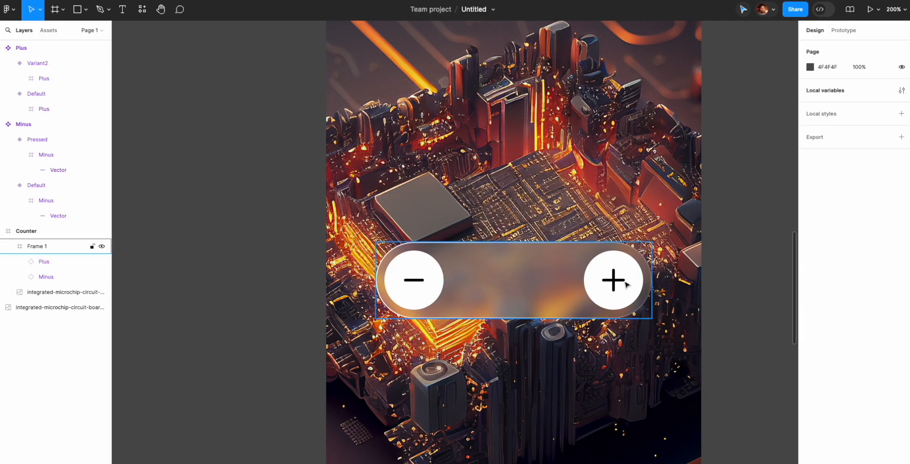
- Add the text "1" between the two buttons and style it Bold at size 32
left_click(119, 10)
left_click(501, 280)
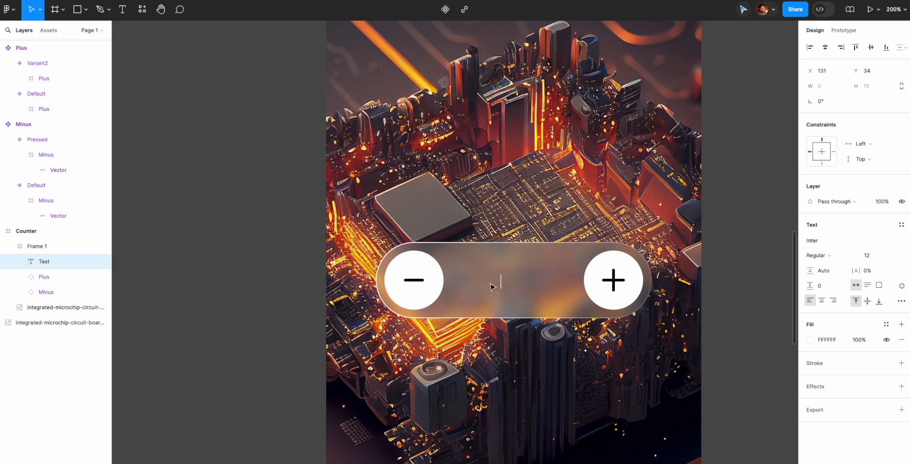
type("1")
key("Escape")
left_click(848, 256)
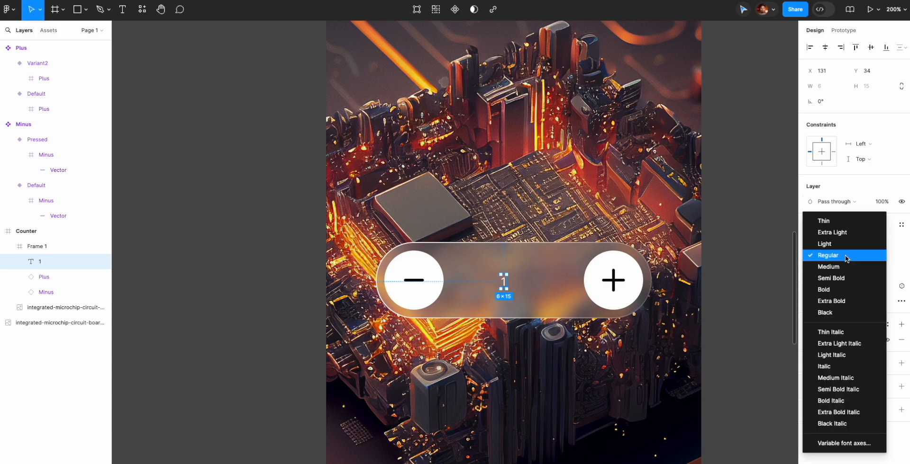
left_click(846, 293)
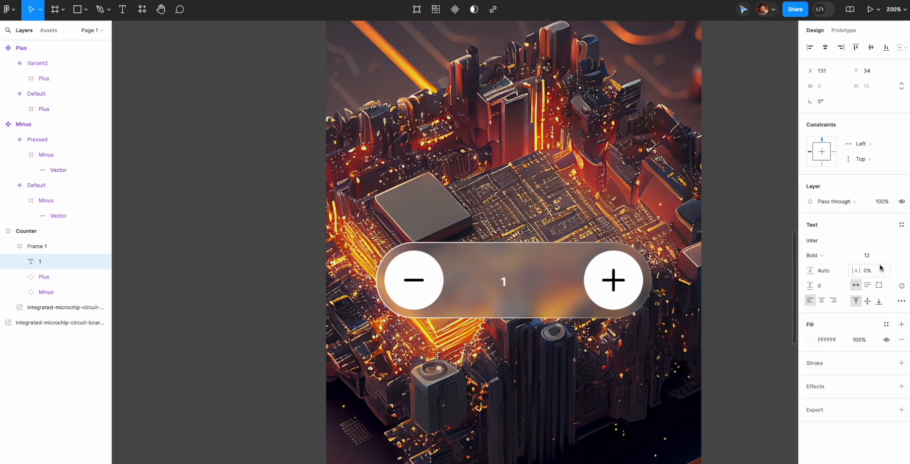
left_click(886, 256)
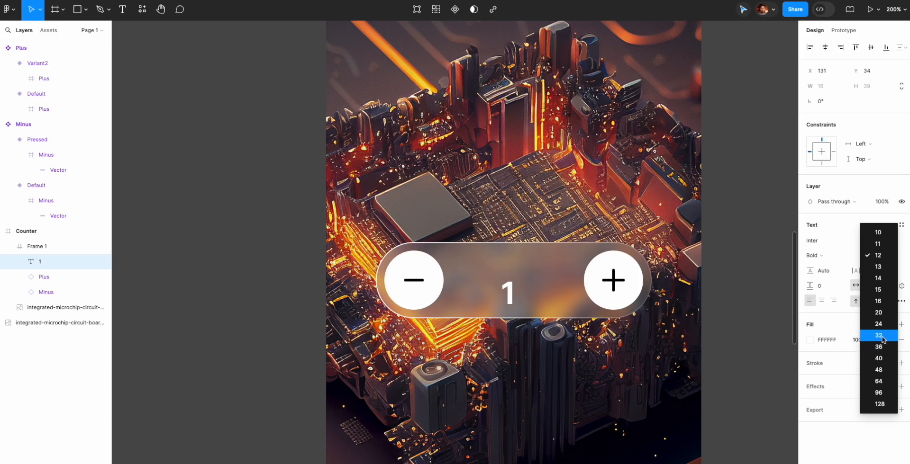
left_click(879, 335)
- Center the number text horizontally and vertically within the glass pill
left_click(828, 48)
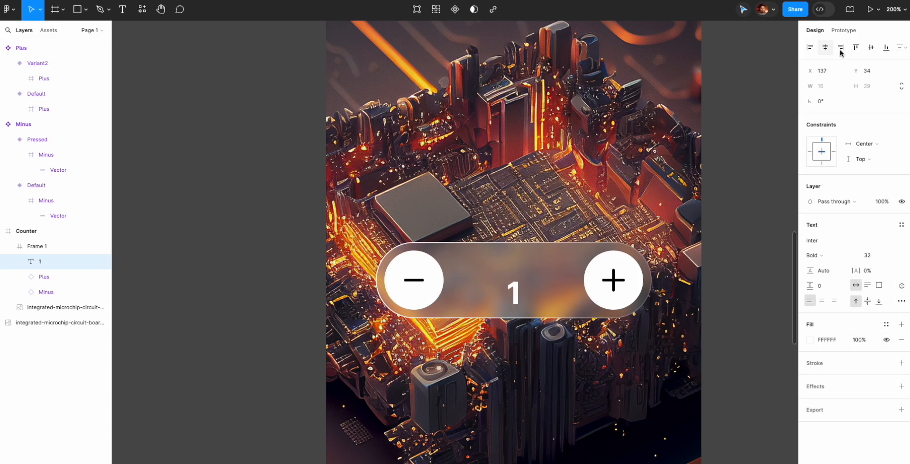
left_click(871, 48)
key("Escape")
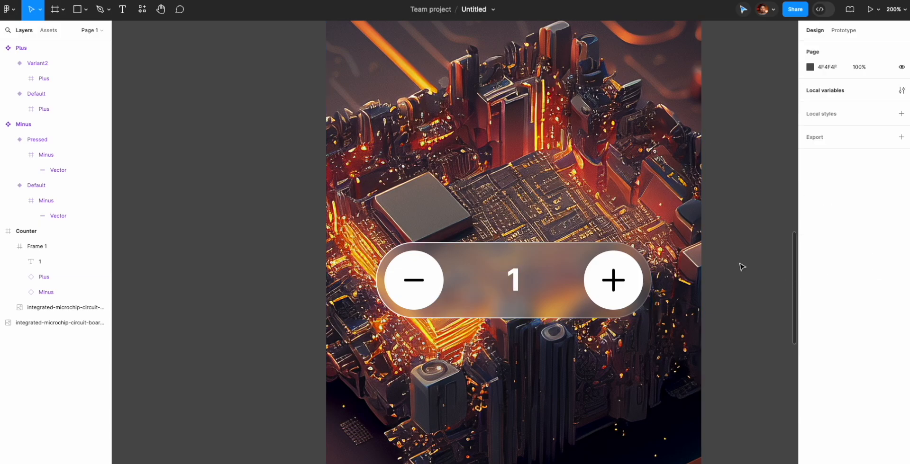
key("minus")
key("plus")
key("minus")
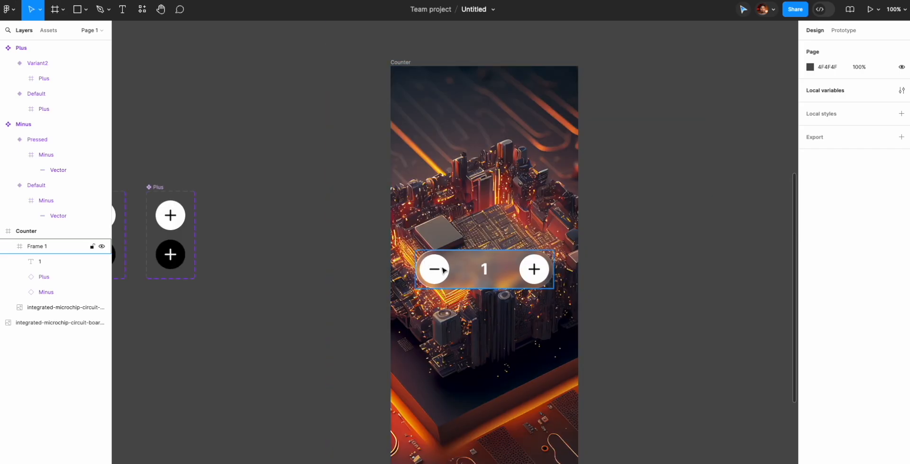
- Create a local number variable named Number with the value 1
key("plus")
key("minus")
scroll(555, 269, "right", 1)
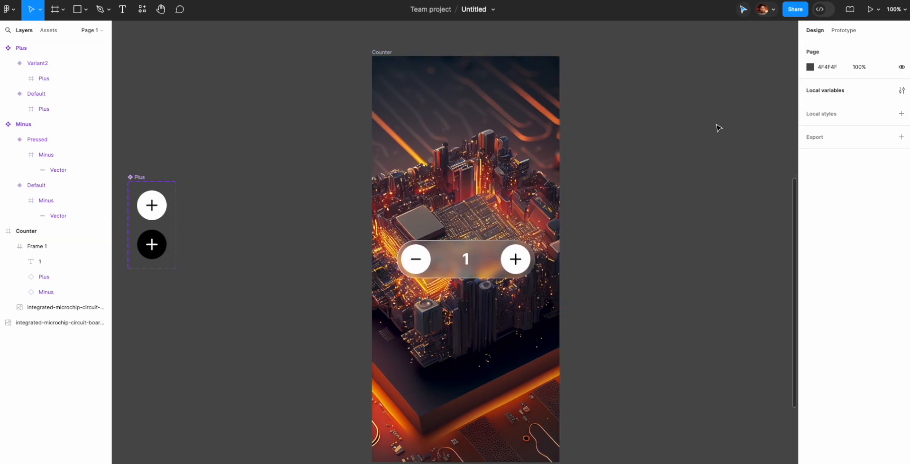
left_click(831, 95)
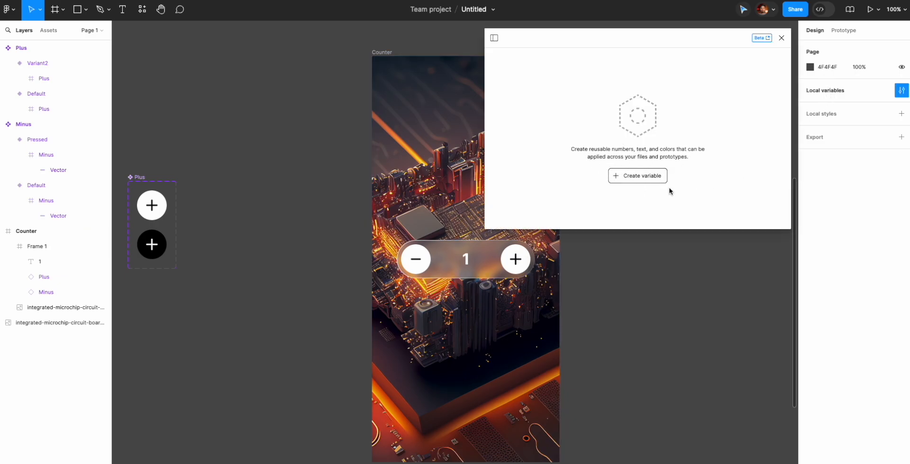
left_click(652, 179)
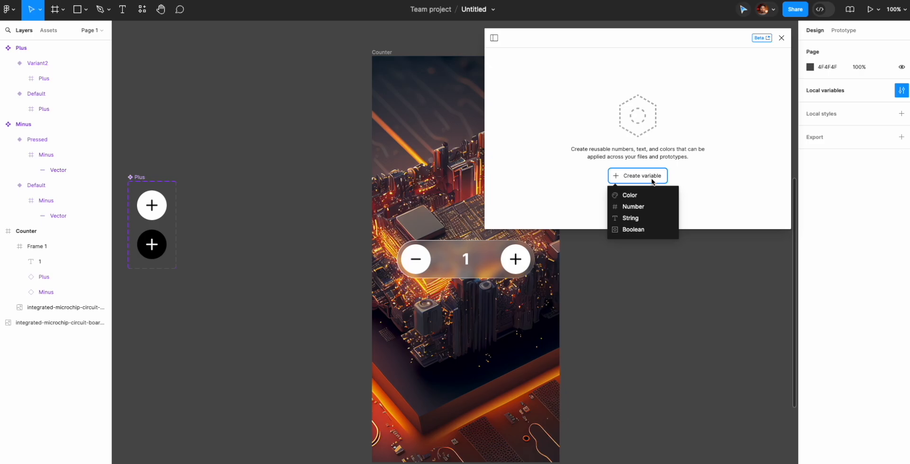
left_click(631, 207)
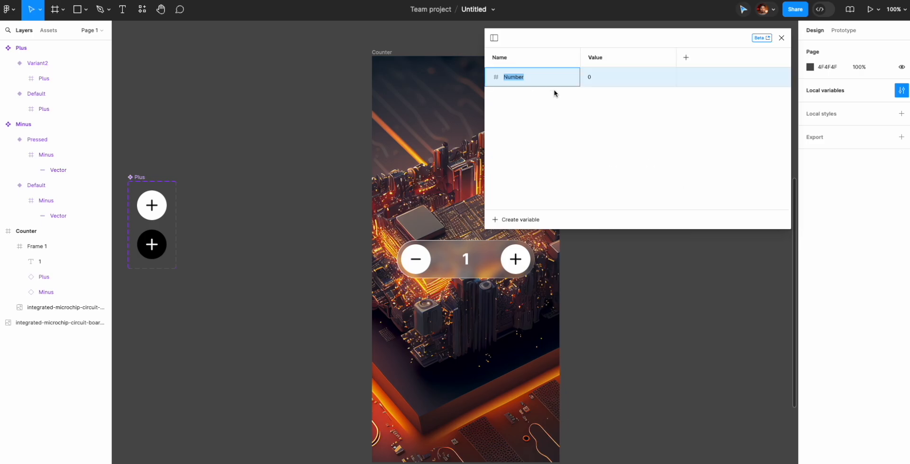
key("Return")
left_click(594, 82)
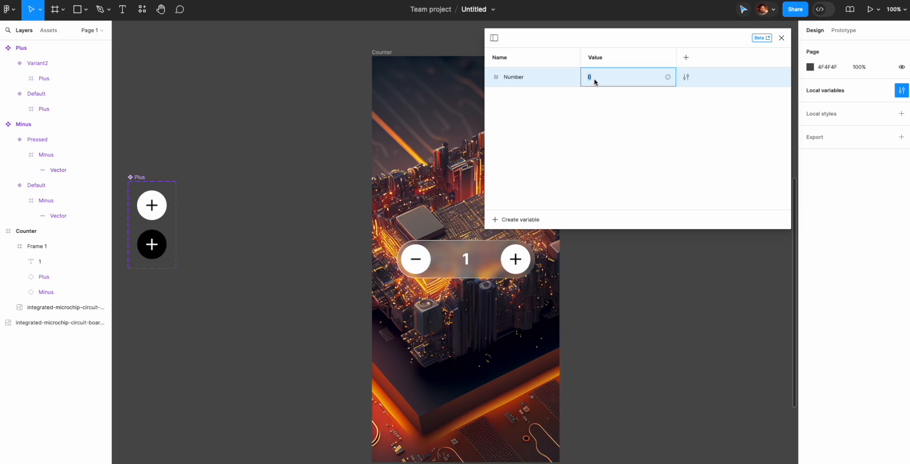
left_click(627, 122)
left_click(781, 38)
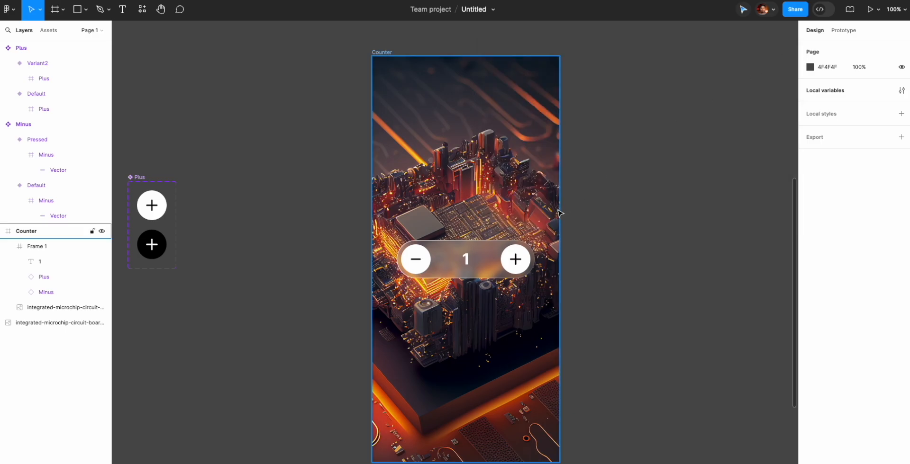
- Bind the counter text between the two buttons to the Number variable
left_click(467, 260)
left_click(465, 265)
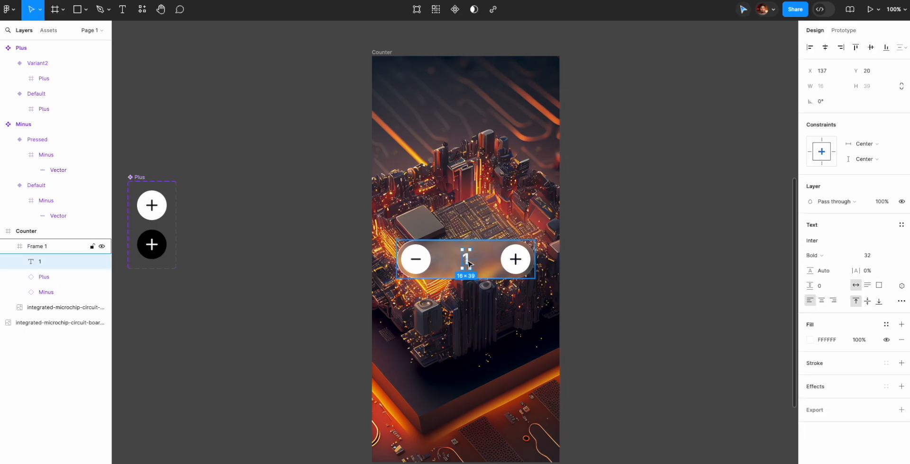
left_click(902, 288)
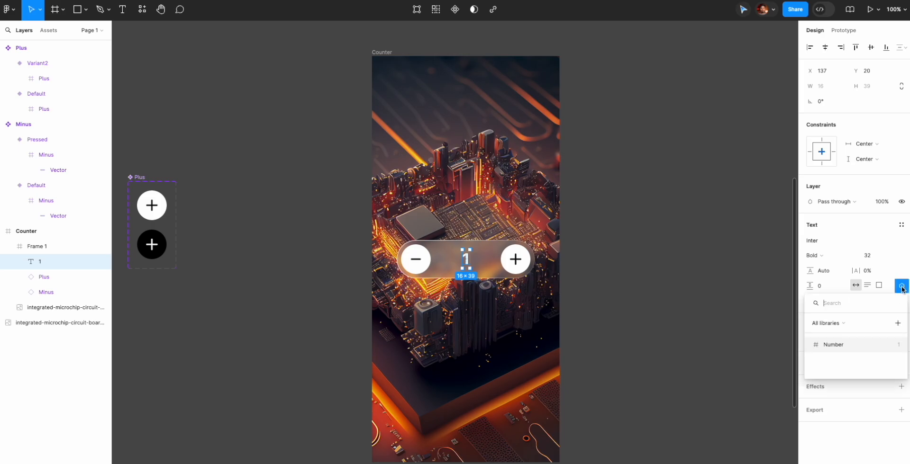
left_click(834, 345)
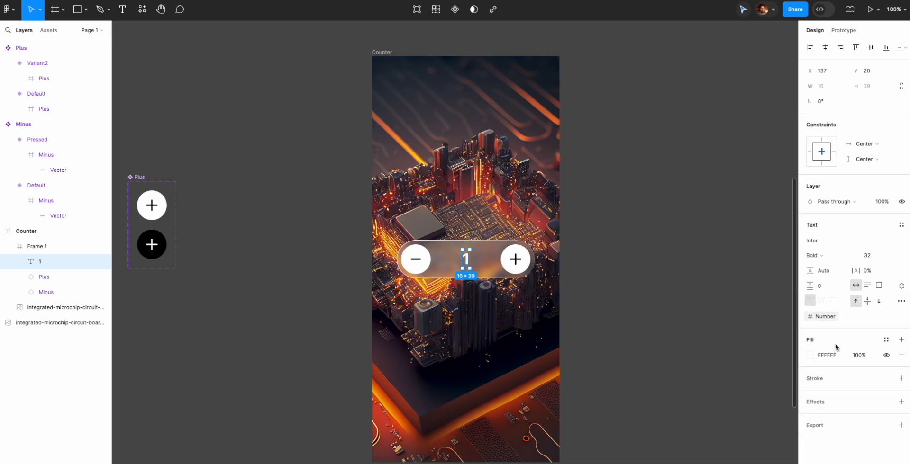
left_click(637, 256)
left_click(43, 261)
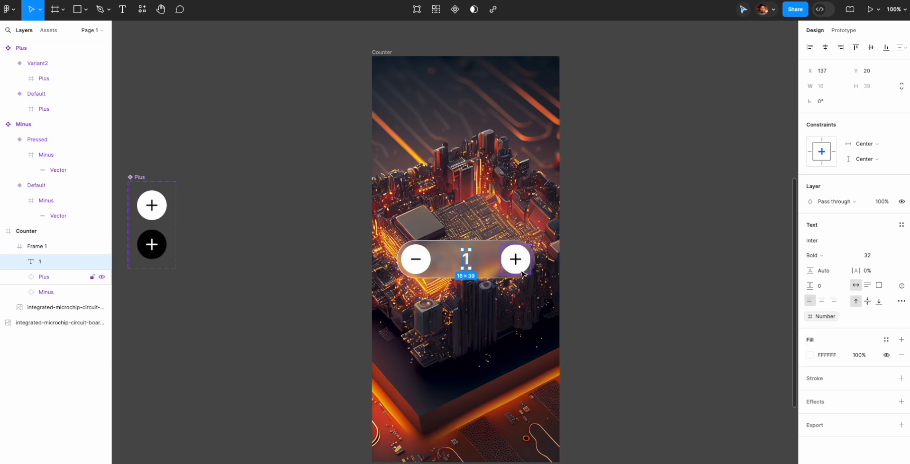
left_click(573, 285)
- Give the Plus instance in the pill an on-tap interaction that sets the variable Number to Number + 1
double_click(513, 258)
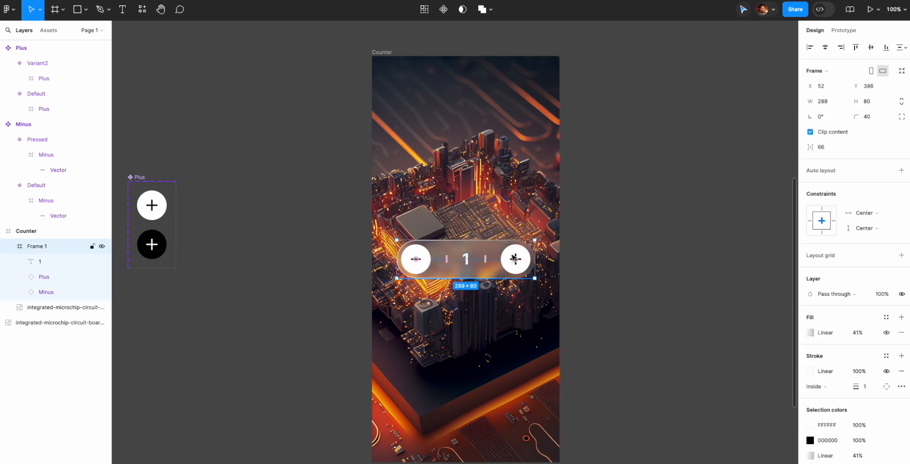
left_click(843, 30)
left_click(901, 52)
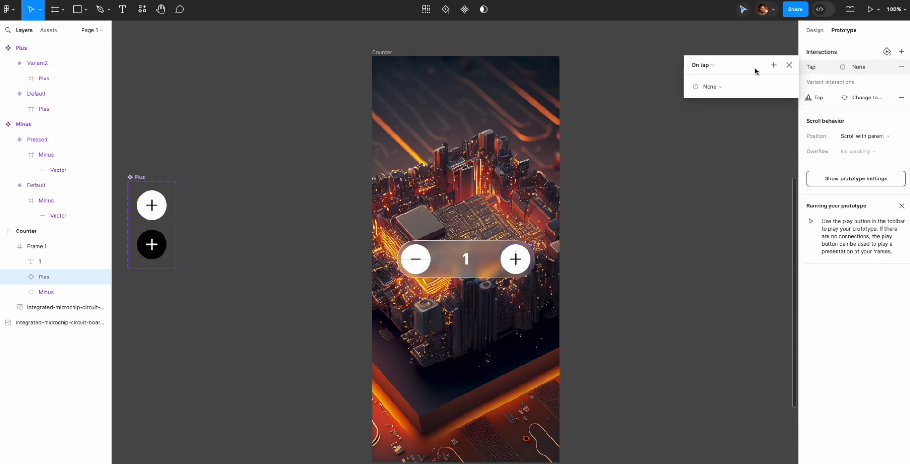
left_click(718, 88)
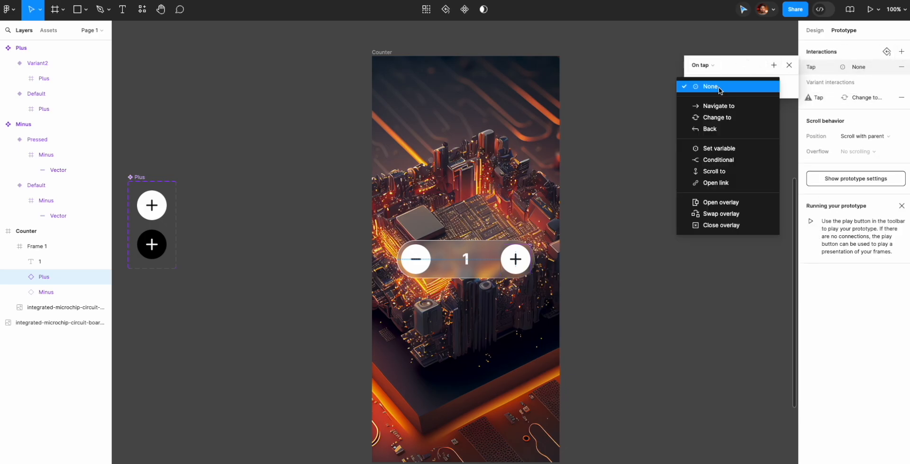
left_click(724, 149)
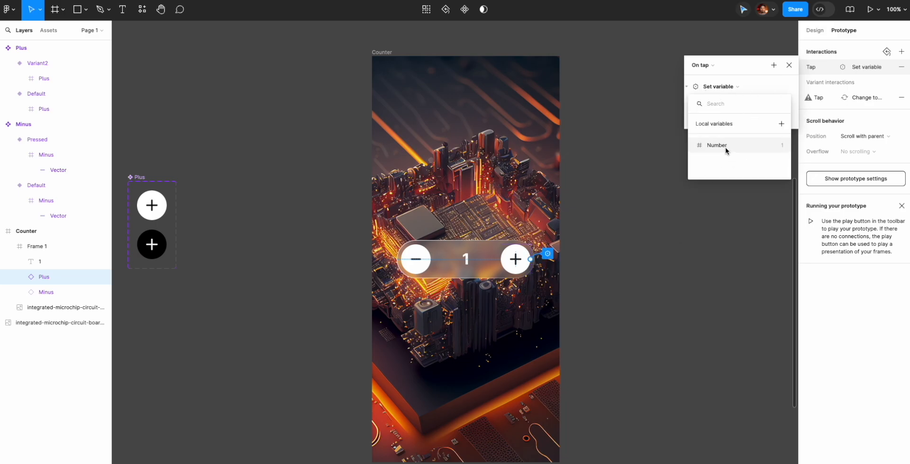
left_click(729, 149)
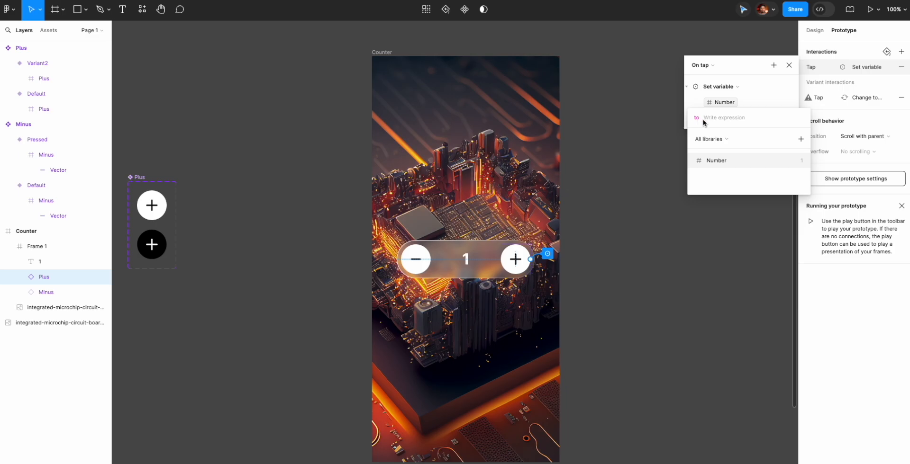
left_click(720, 160)
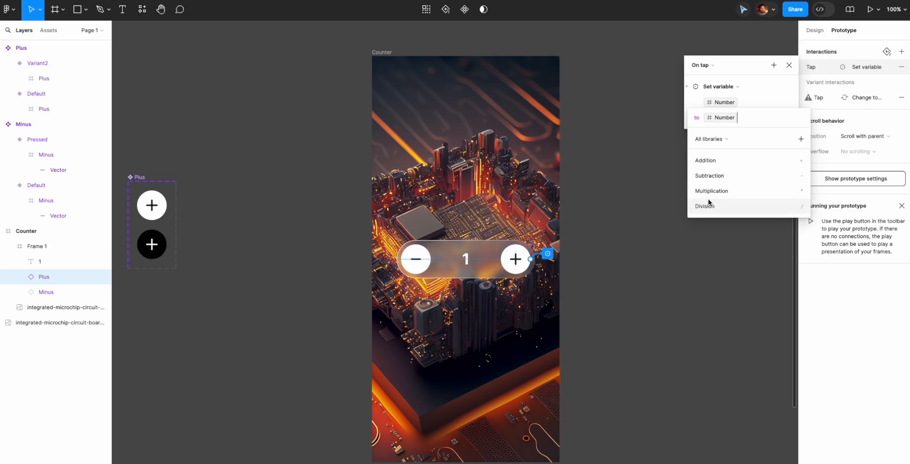
left_click(716, 161)
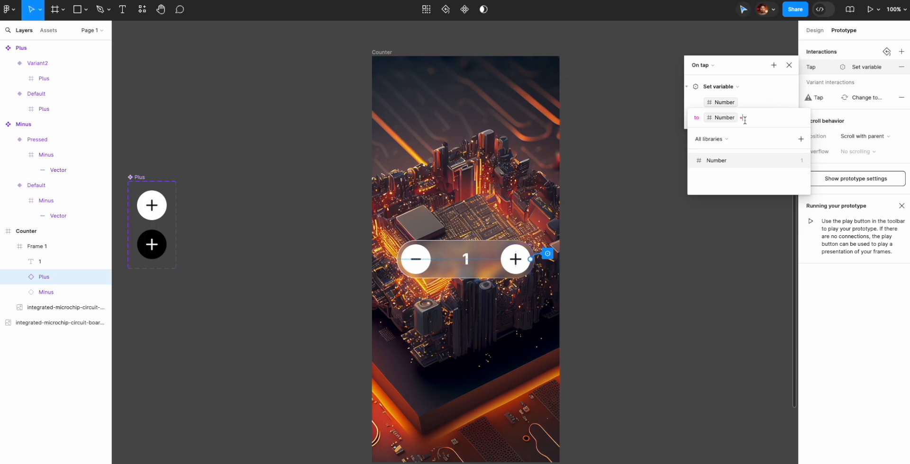
type("1")
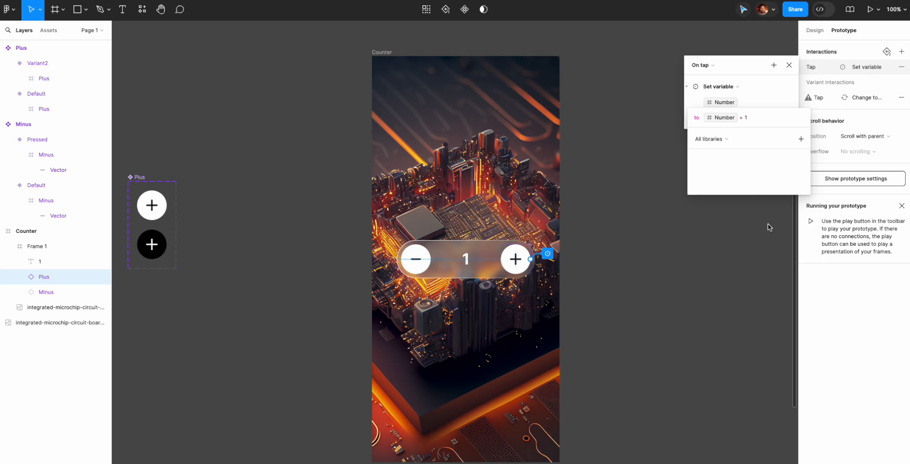
key("Return")
left_click(788, 65)
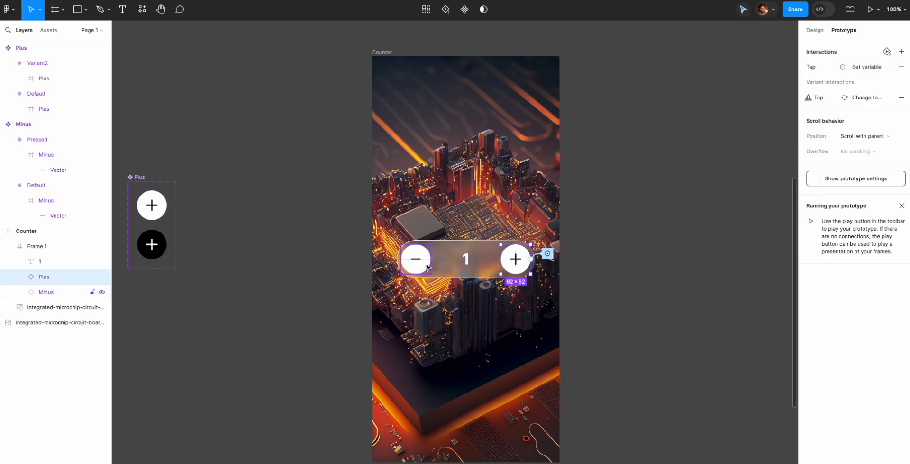
- Give the Minus instance in the pill an on-tap conditional interaction with the condition Number != 0
left_click(427, 267)
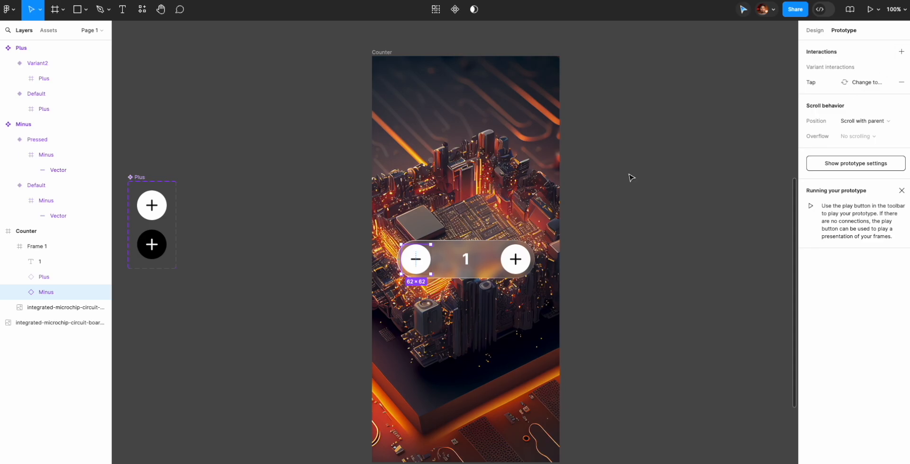
left_click(902, 51)
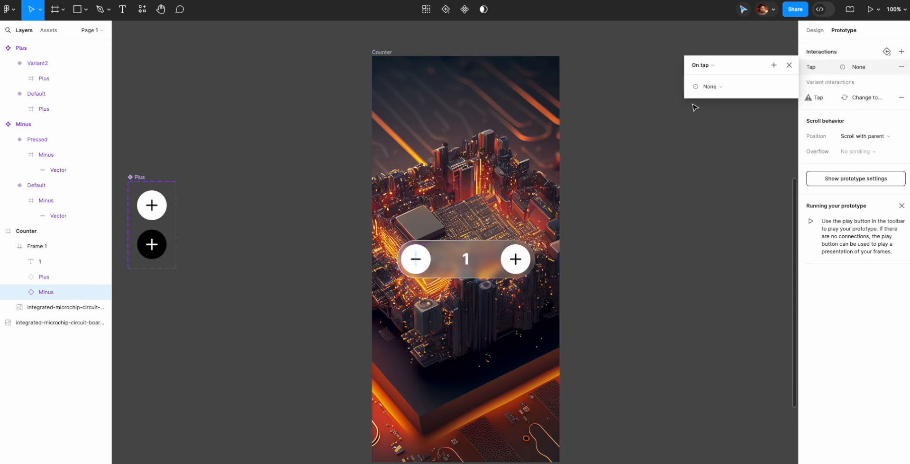
left_click(722, 88)
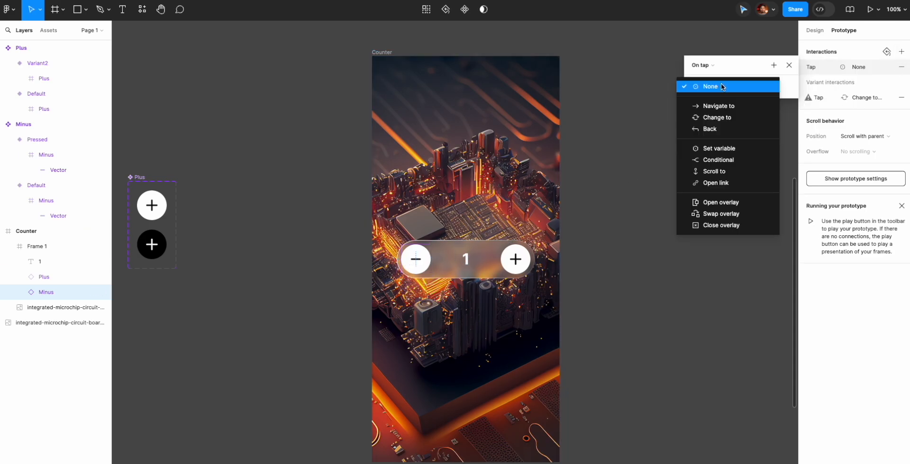
left_click(725, 159)
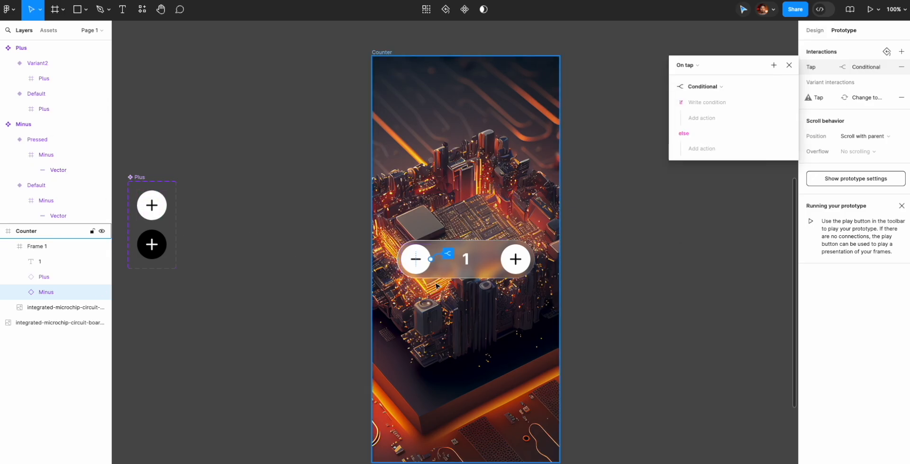
left_click(706, 104)
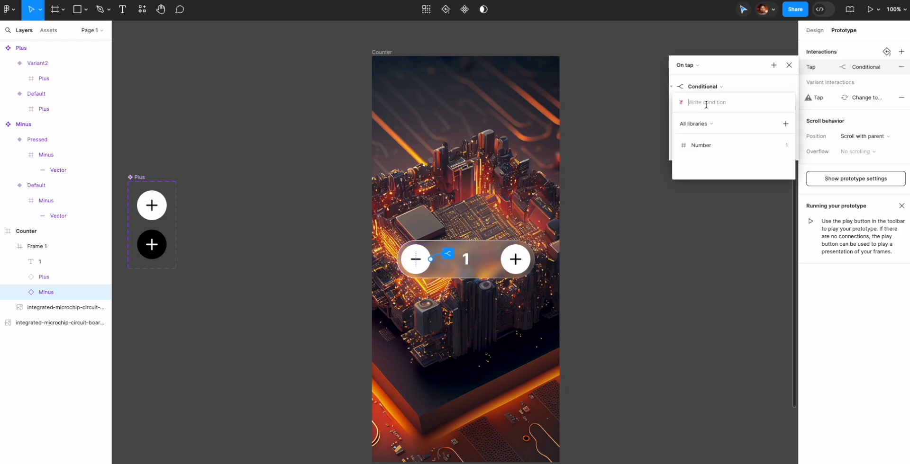
left_click(703, 147)
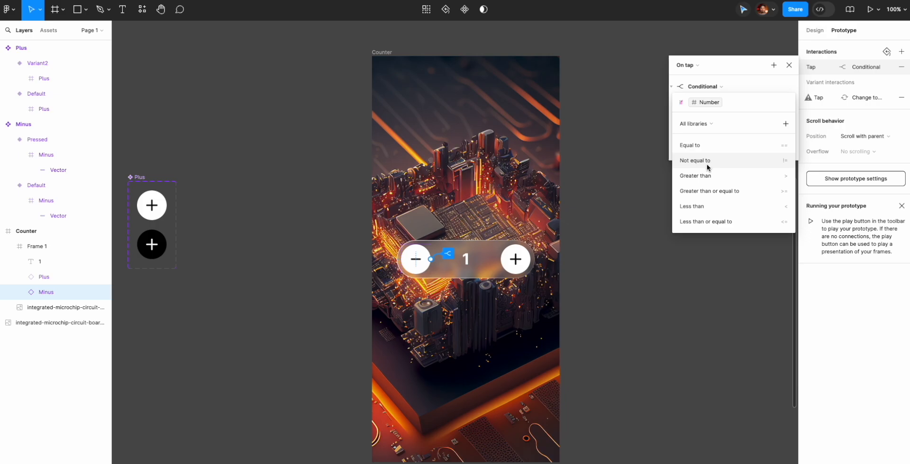
left_click(707, 161)
type("0")
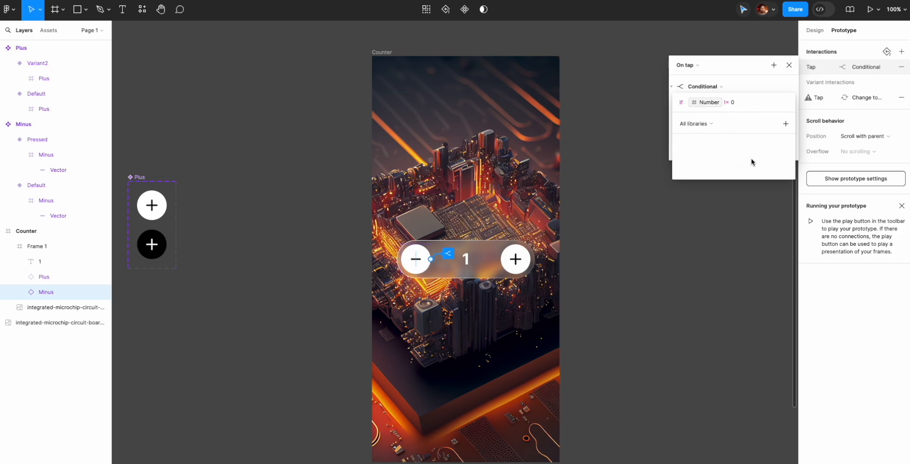
left_click(703, 90)
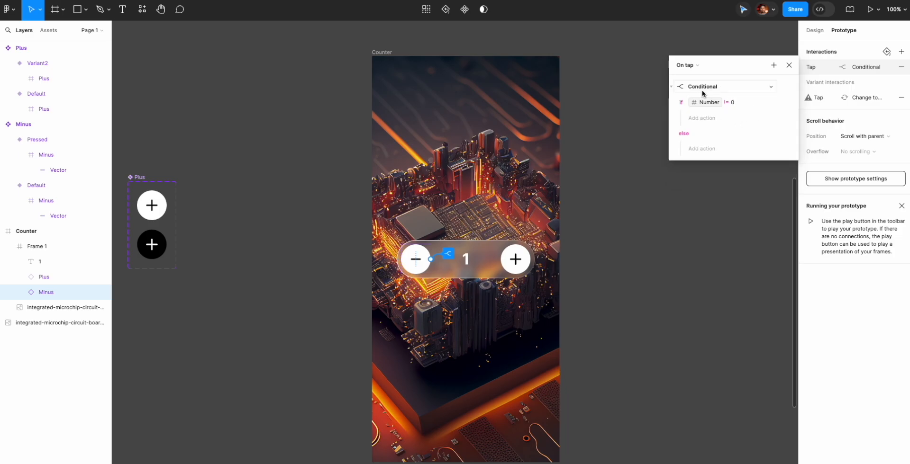
- Add an action under the Minus condition's if branch that sets the variable Number to Number - 1
left_click(706, 119)
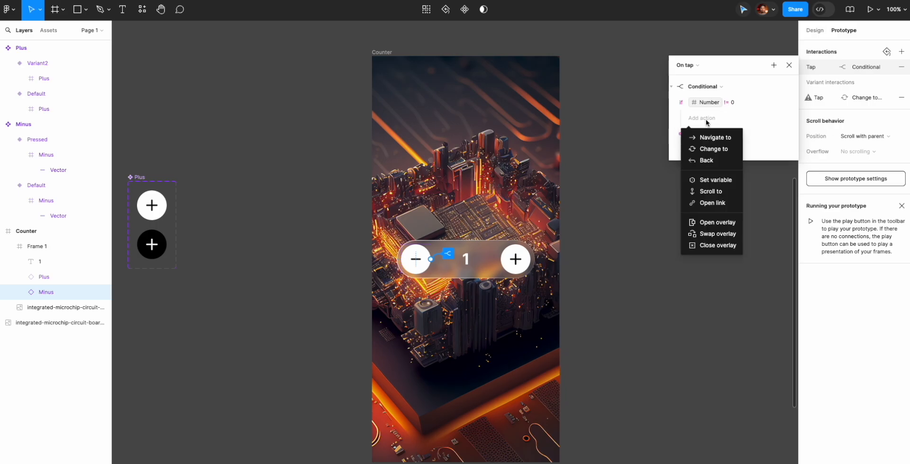
left_click(706, 184)
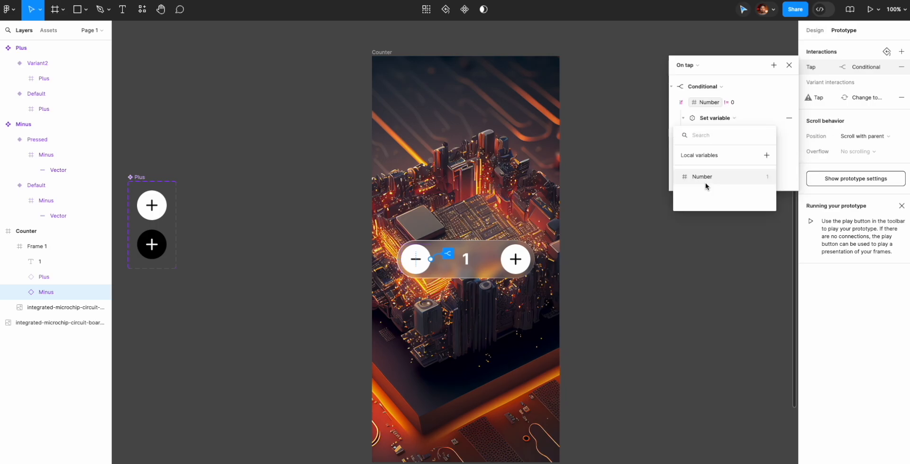
left_click(705, 178)
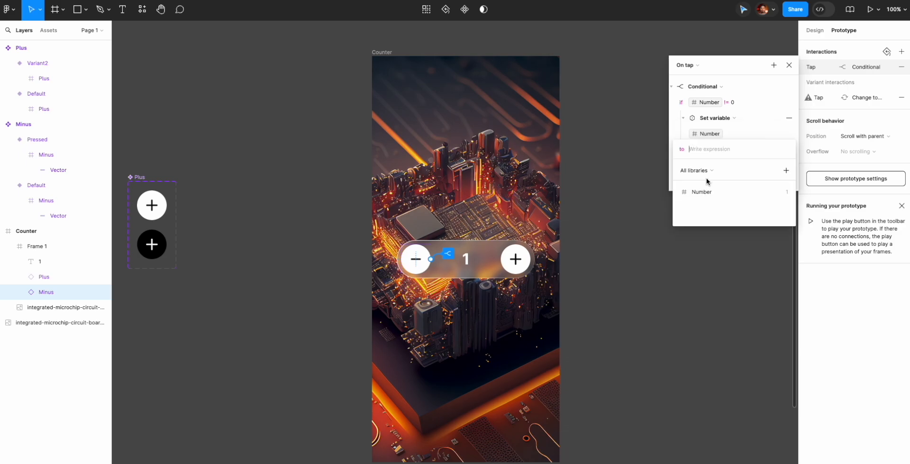
left_click(724, 195)
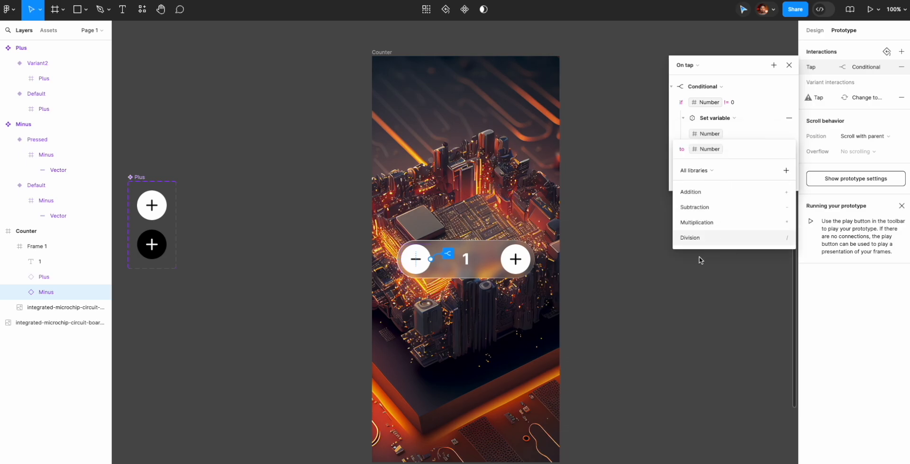
left_click(698, 208)
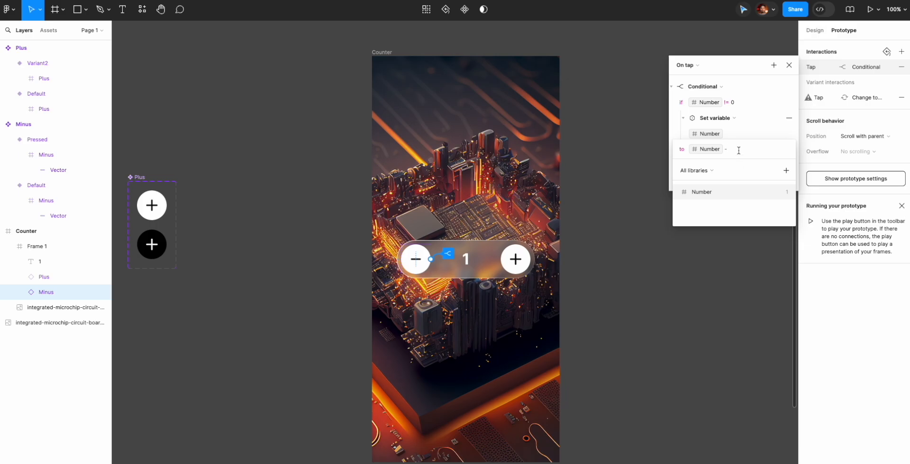
type("1")
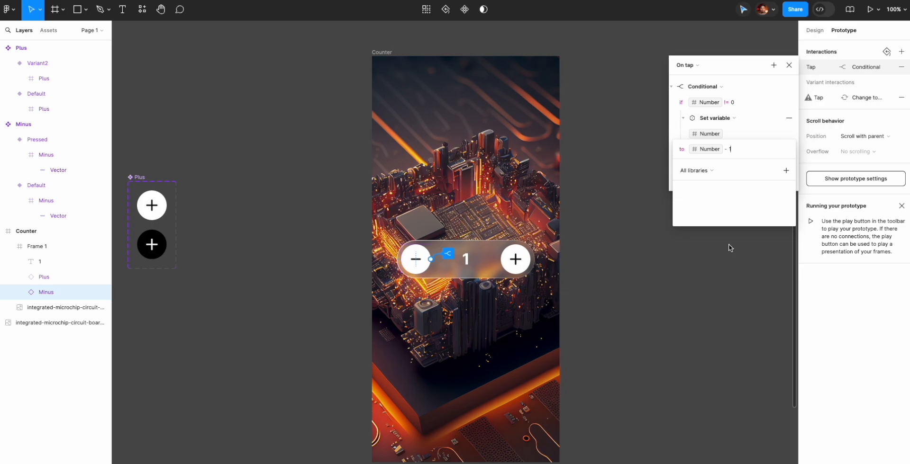
key("Return")
left_click(788, 67)
left_click(608, 165)
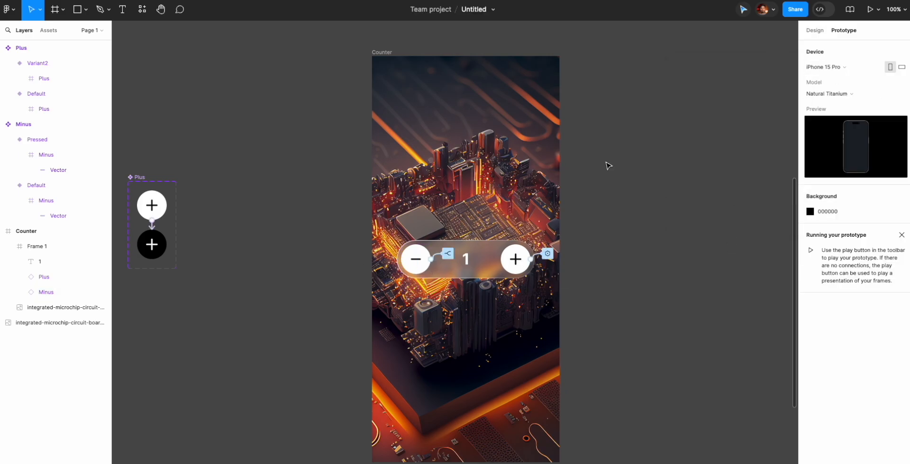
- Run the Counter frame as a prototype and test it by tapping plus five times and minus three times
left_click(388, 53)
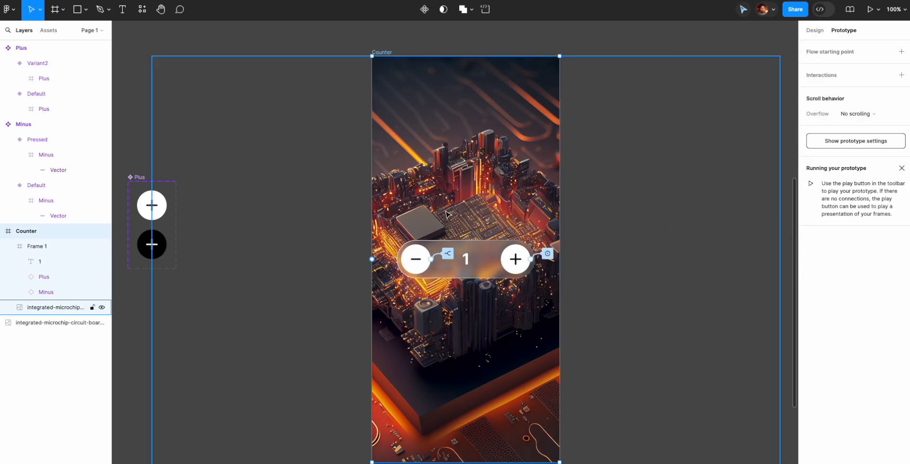
left_click(816, 30)
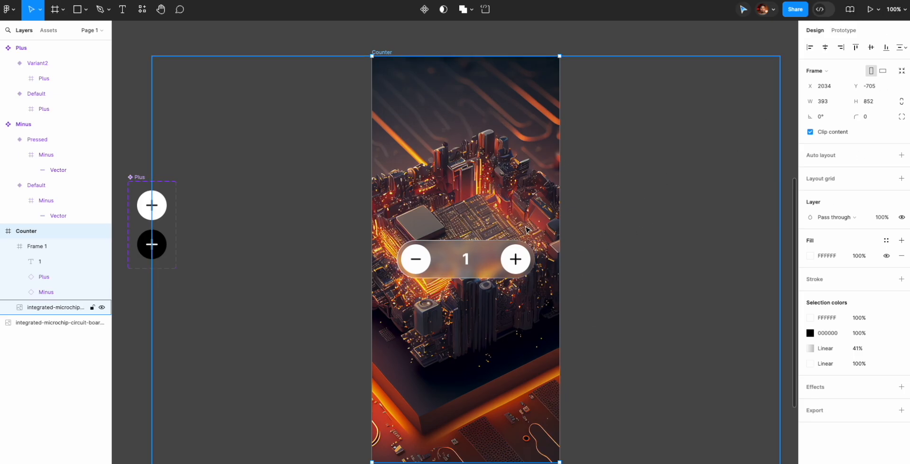
left_click(870, 11)
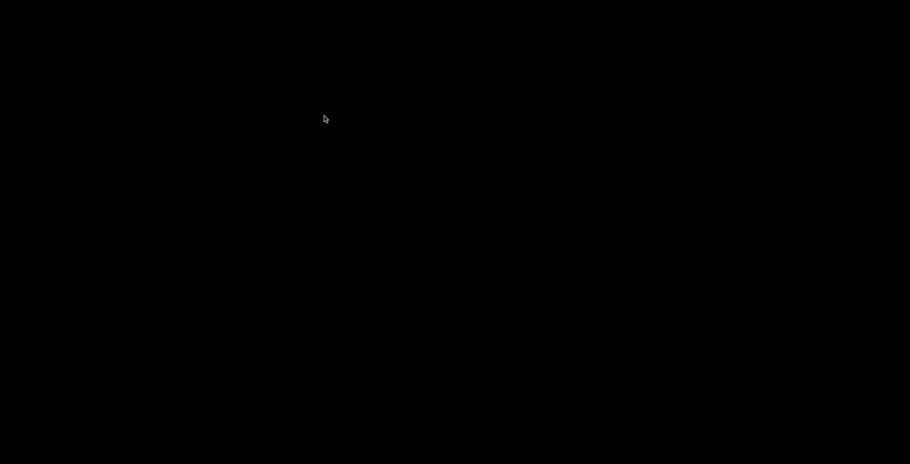
left_click(503, 235)
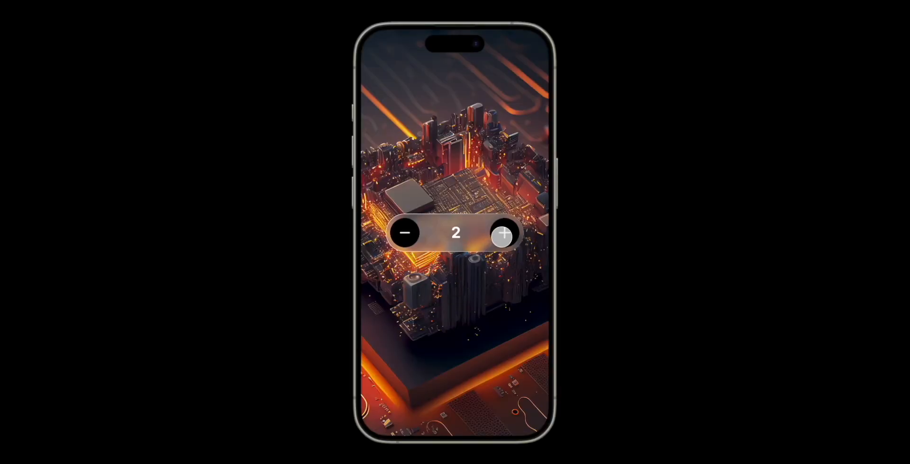
left_click(502, 237)
left_click(501, 237)
left_click(501, 237)
left_click(500, 238)
left_click(411, 236)
left_click(411, 237)
left_click(411, 235)
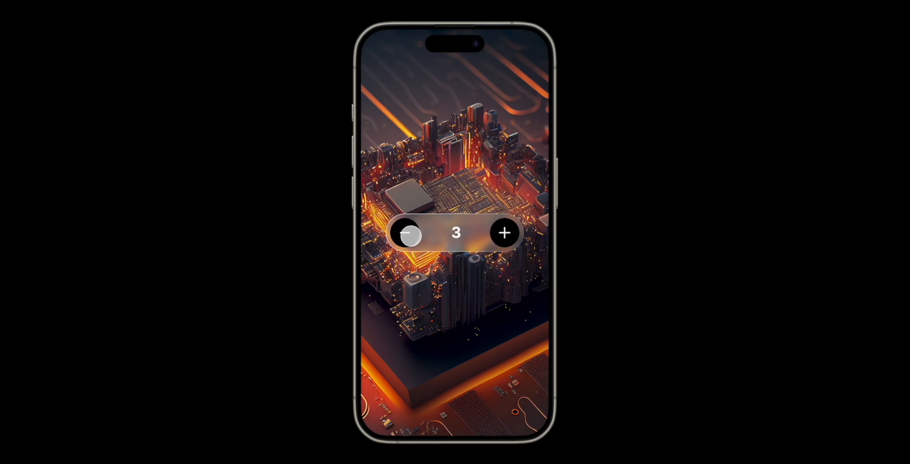